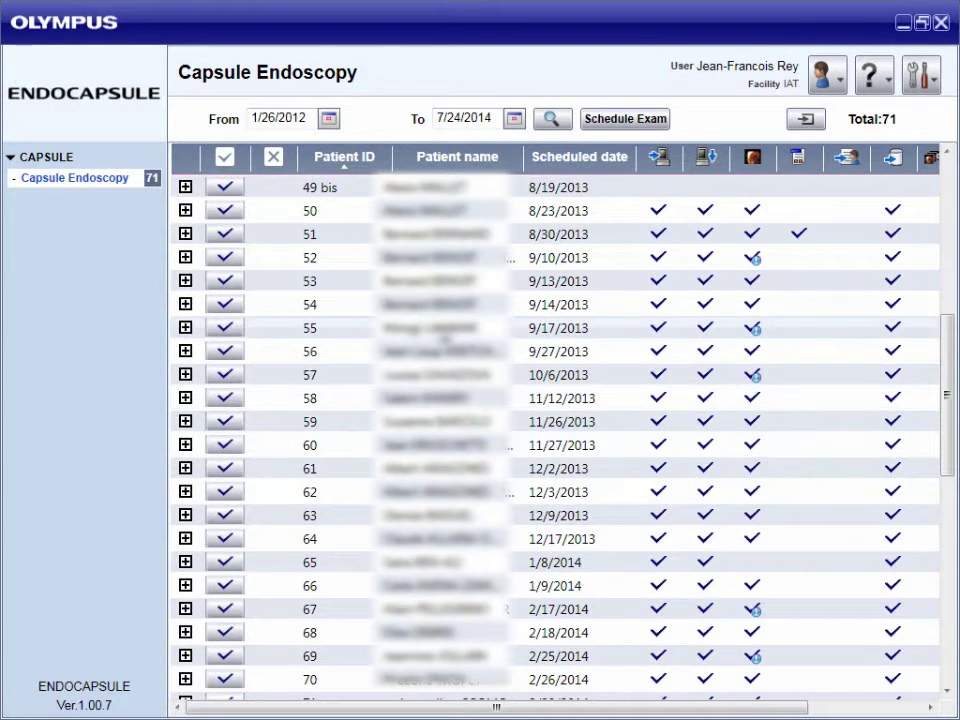
- Open the capsule exam scheduled for 9/17/2013 and acknowledge the viewing-function notice
left_click(438, 328)
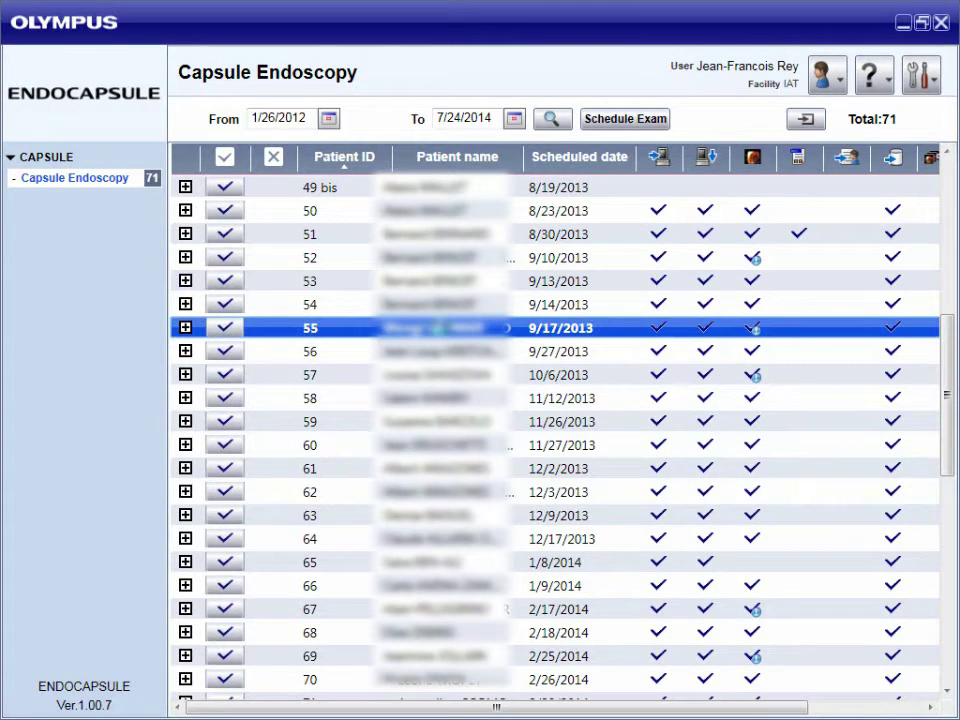
double_click(476, 334)
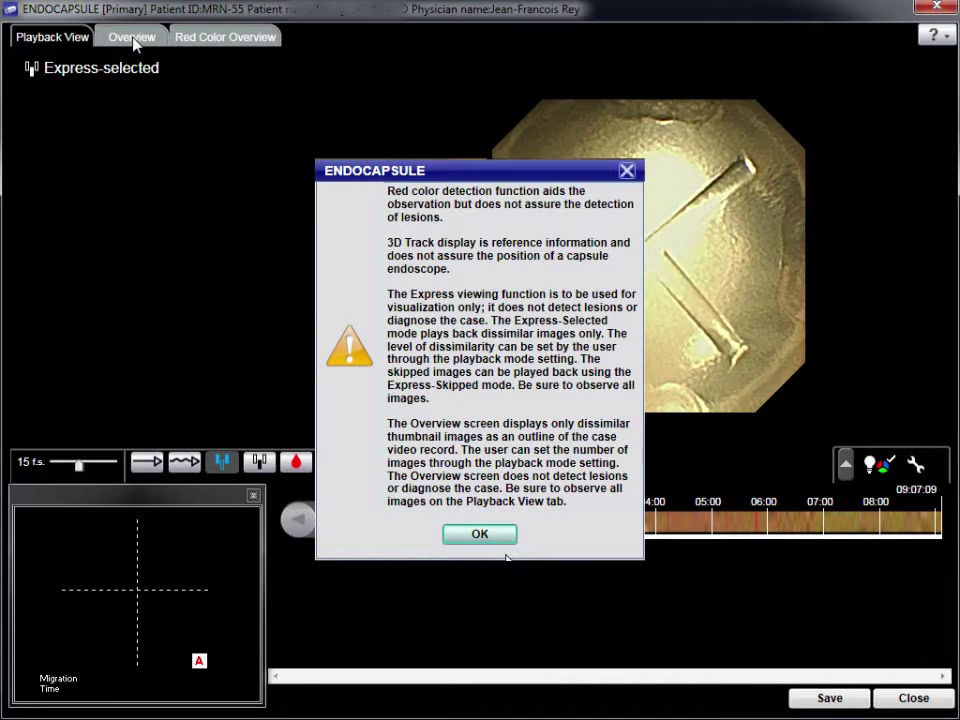
key("Return")
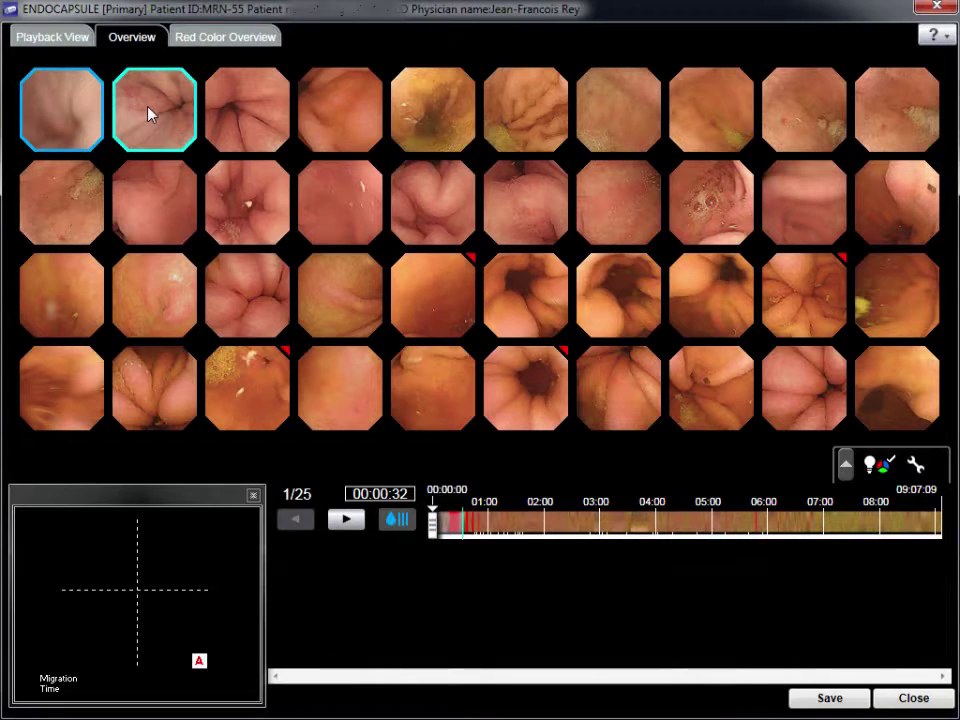
- Open the early frames from the Overview thumbnails and mark the frame at 00:00:43 as the First Image of Stomach/3D Track landmark
mouse_move(148, 113)
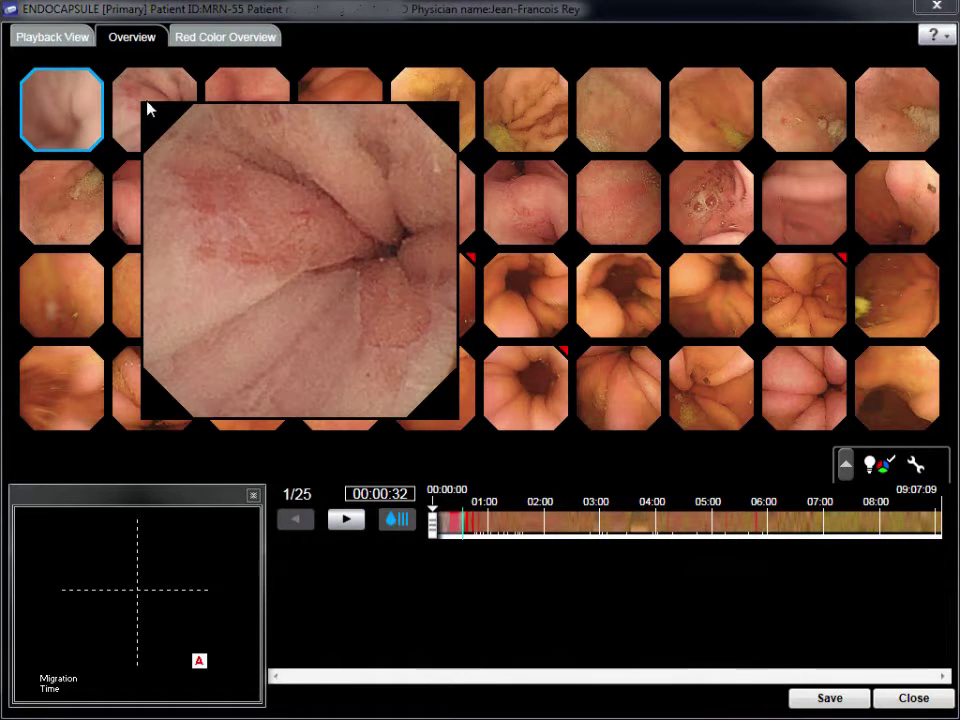
double_click(148, 100)
right_click(310, 275)
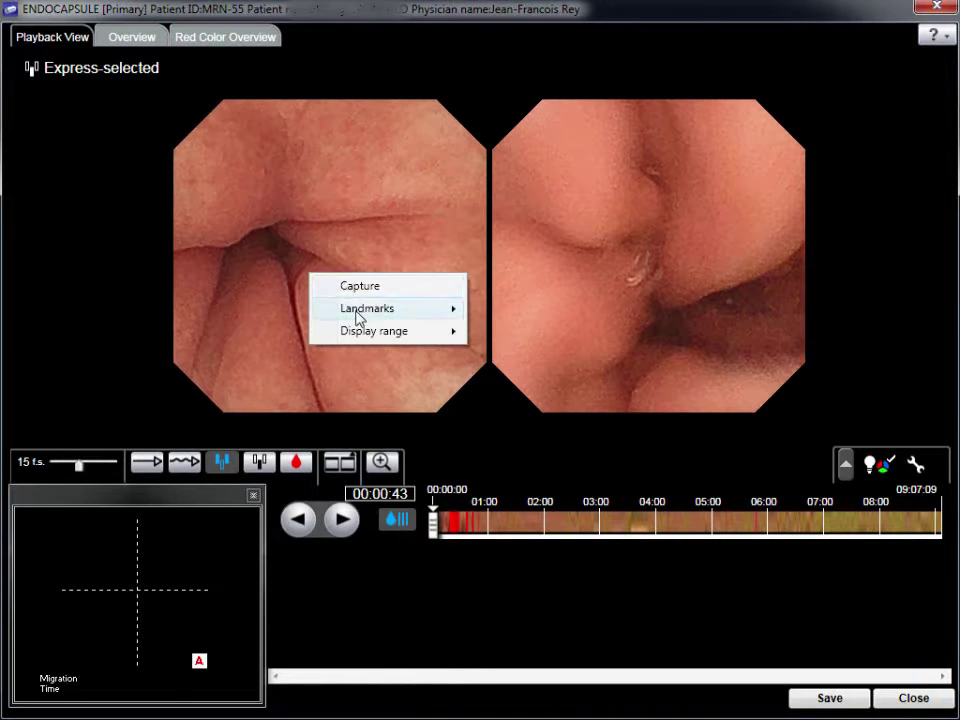
mouse_move(360, 318)
left_click(506, 309)
- Look through the second Overview page for the duodenum entry and open the 00:42:58 image in Playback View
left_click(140, 38)
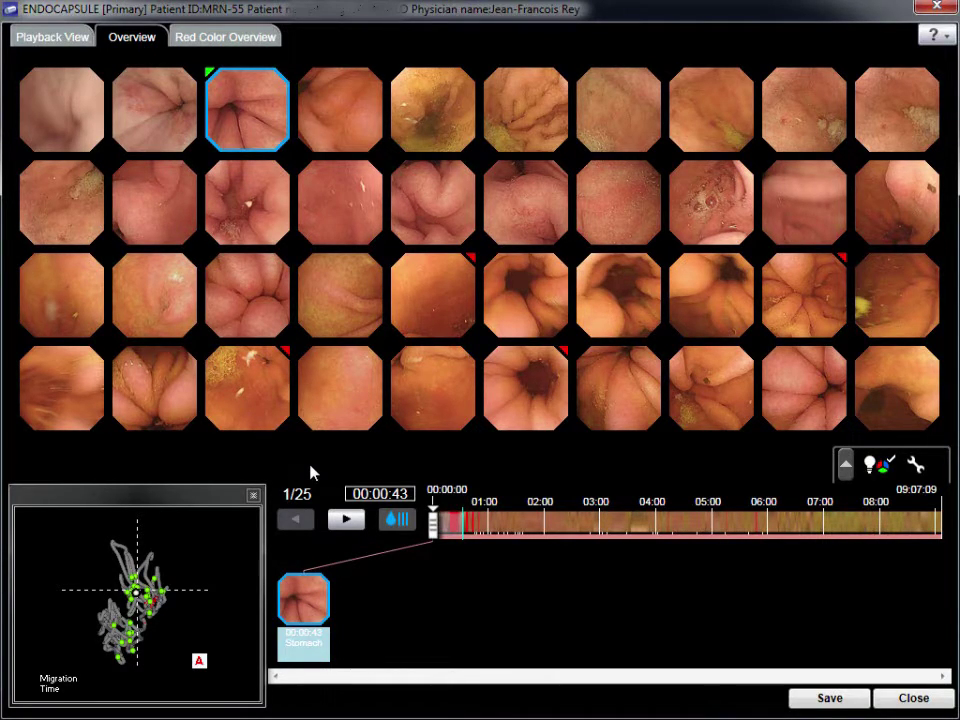
left_click(346, 519)
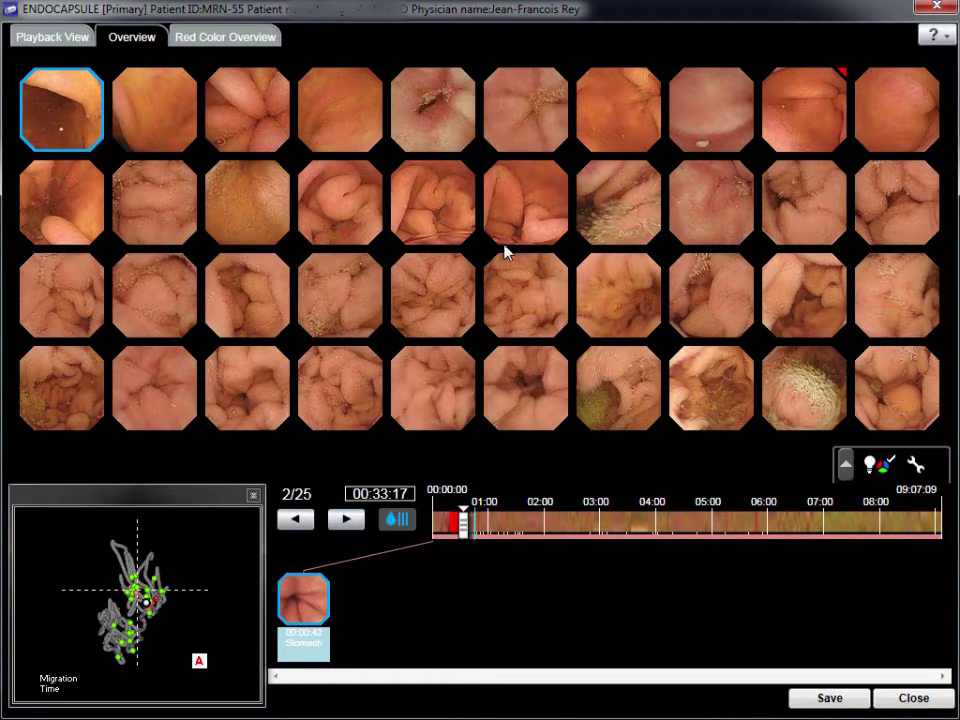
left_click(788, 218)
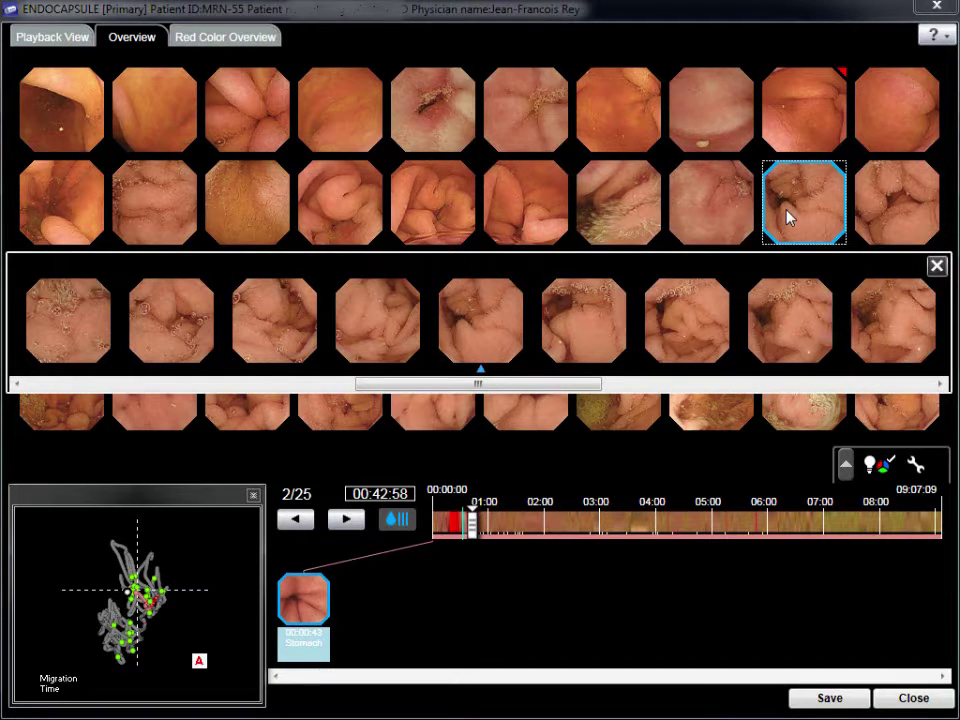
left_click(58, 38)
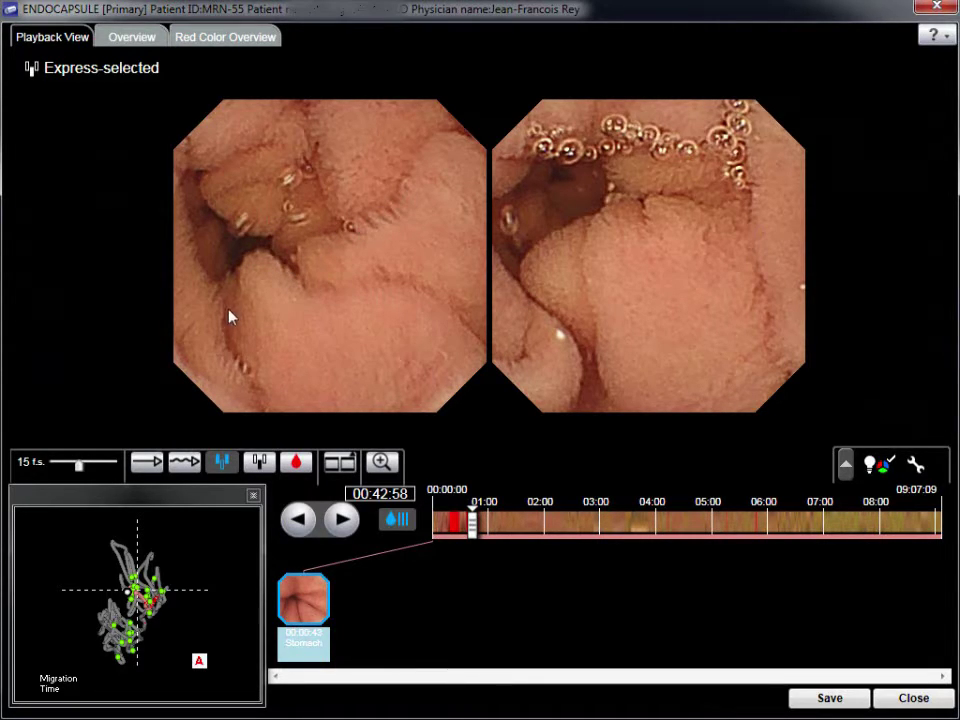
- Play the Express-selected frames around 00:42:58 backward and forward to look for the first duodenum image
left_click(308, 528)
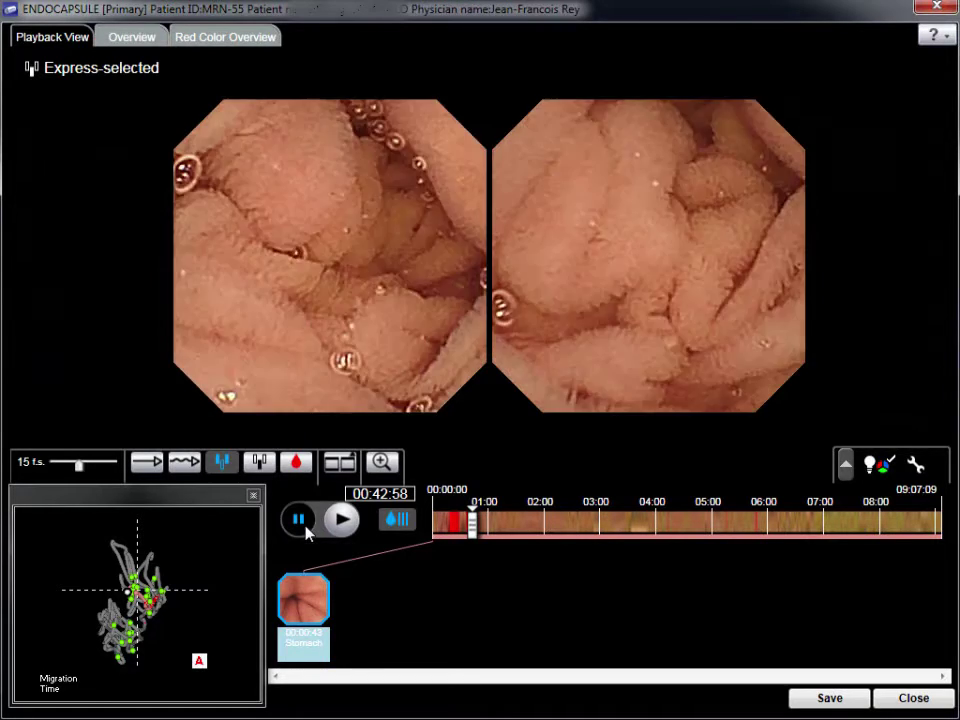
left_click(306, 530)
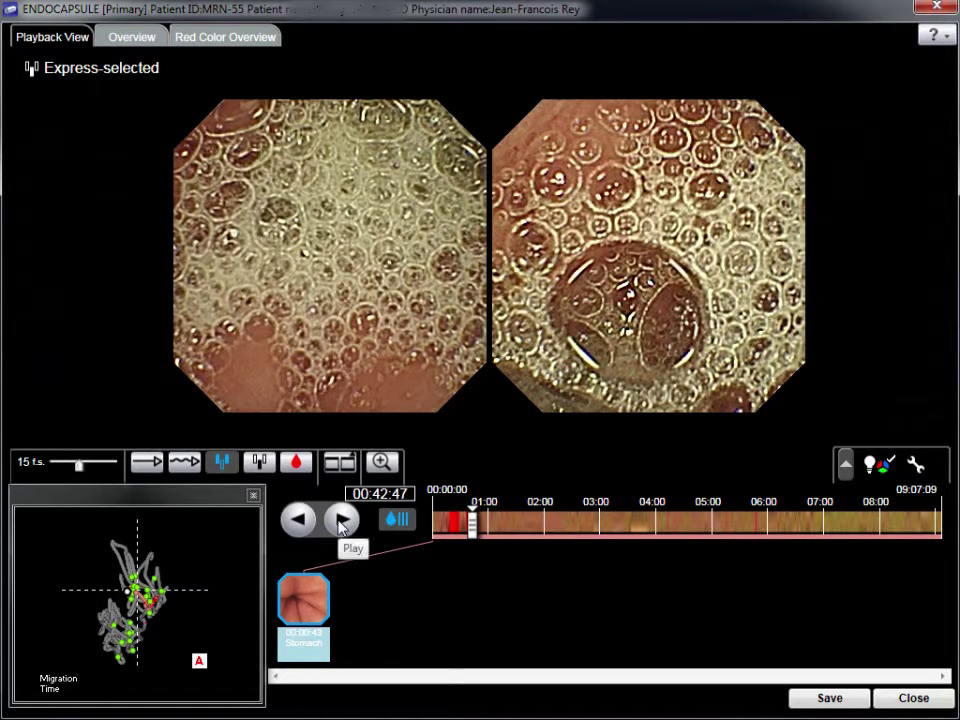
left_click(340, 522)
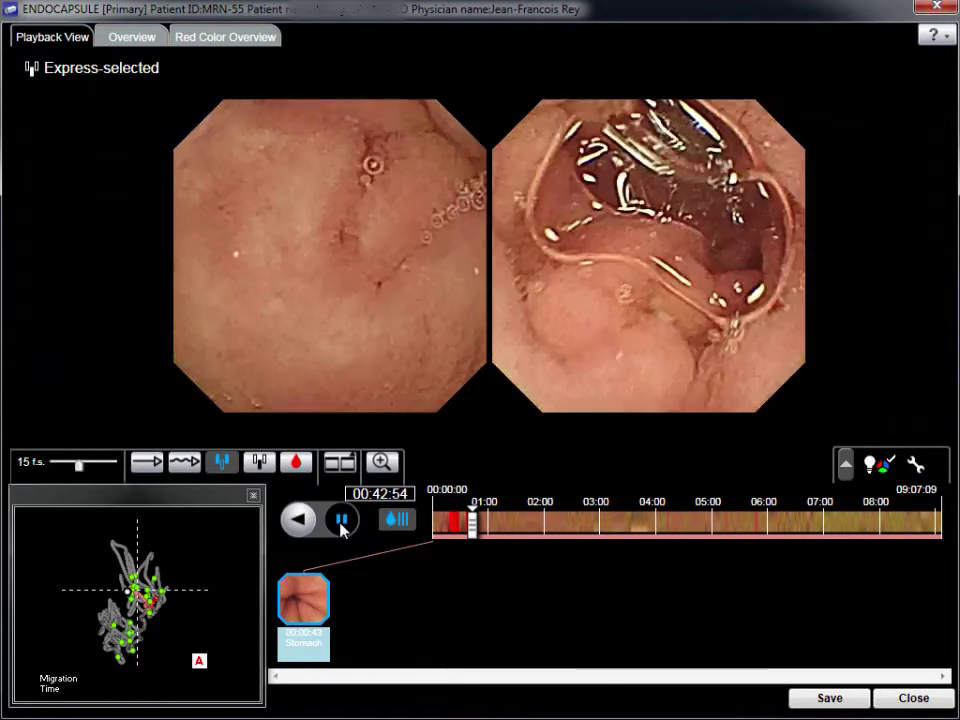
- Go to the colon images at the end of the Overview and mark the frame at 06:48:48 as the First Image of Cecum
left_click(145, 35)
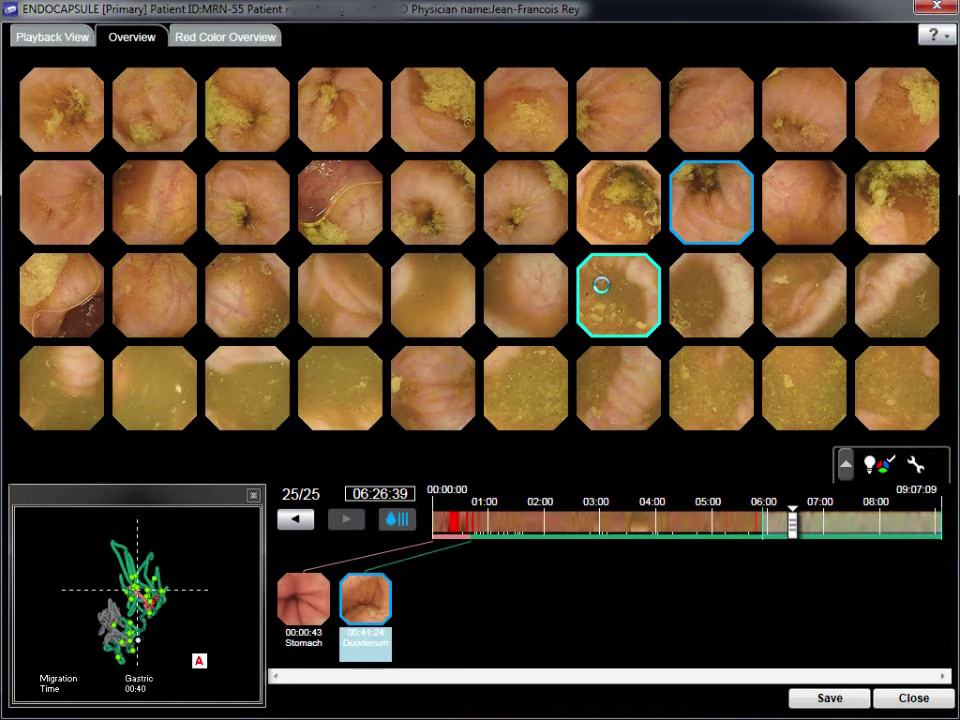
mouse_move(601, 285)
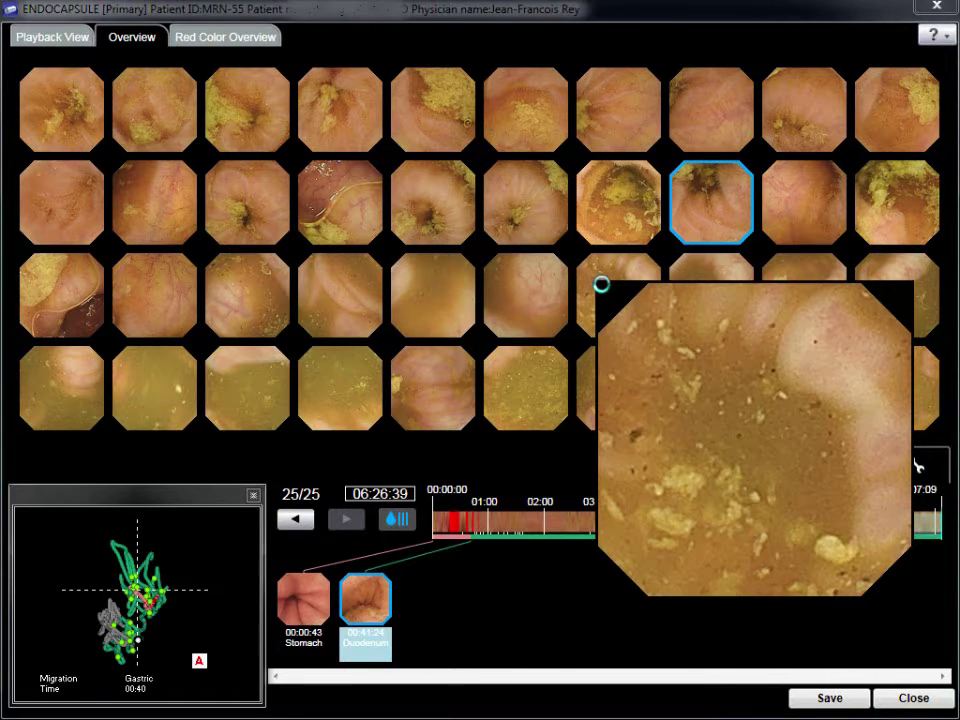
double_click(601, 285)
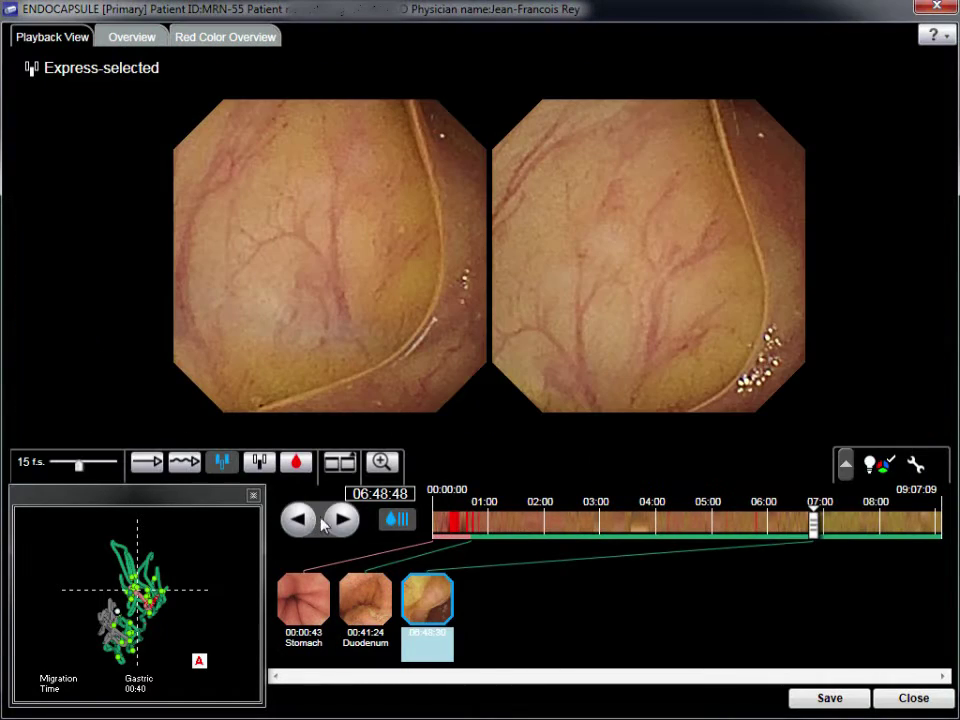
right_click(360, 303)
mouse_move(415, 332)
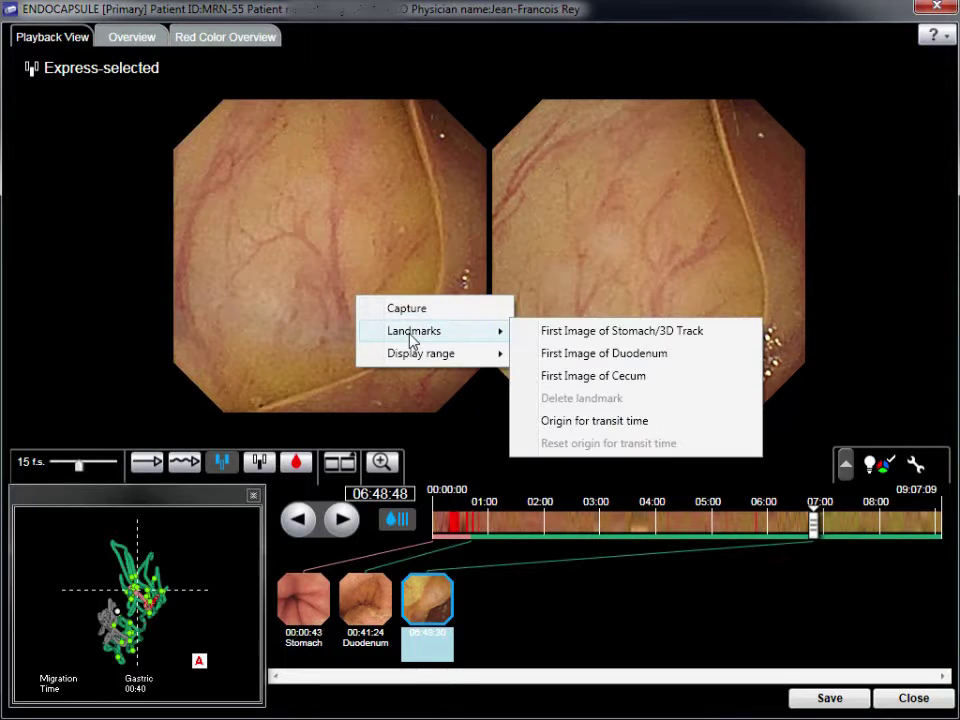
left_click(554, 377)
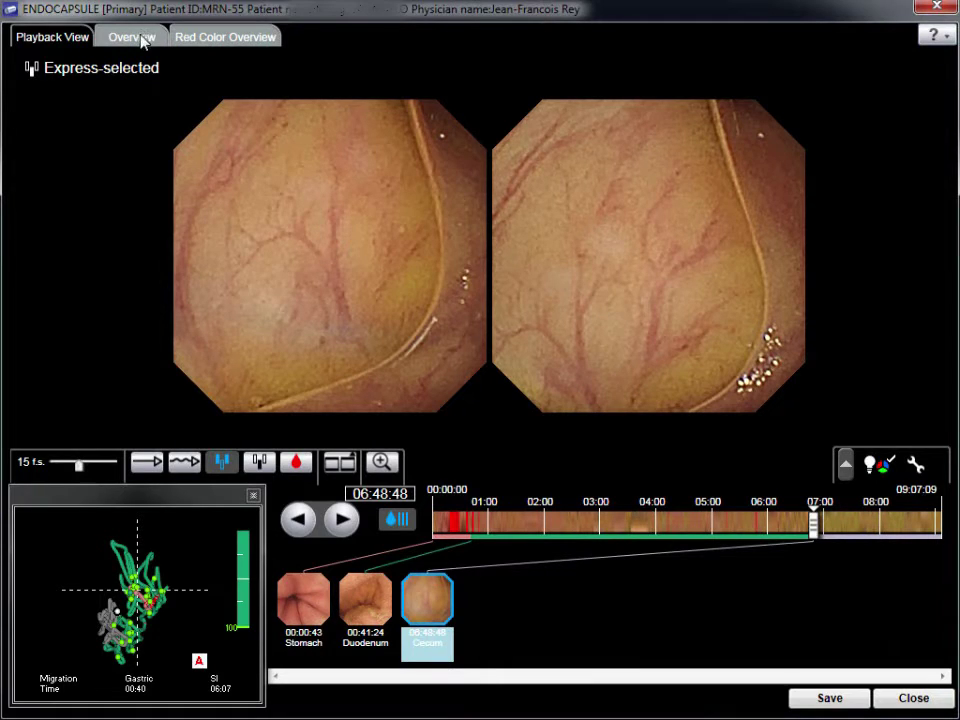
- Enlarge the image with the red spot in the Red Color Overview and capture it at 05:15:21
left_click(200, 34)
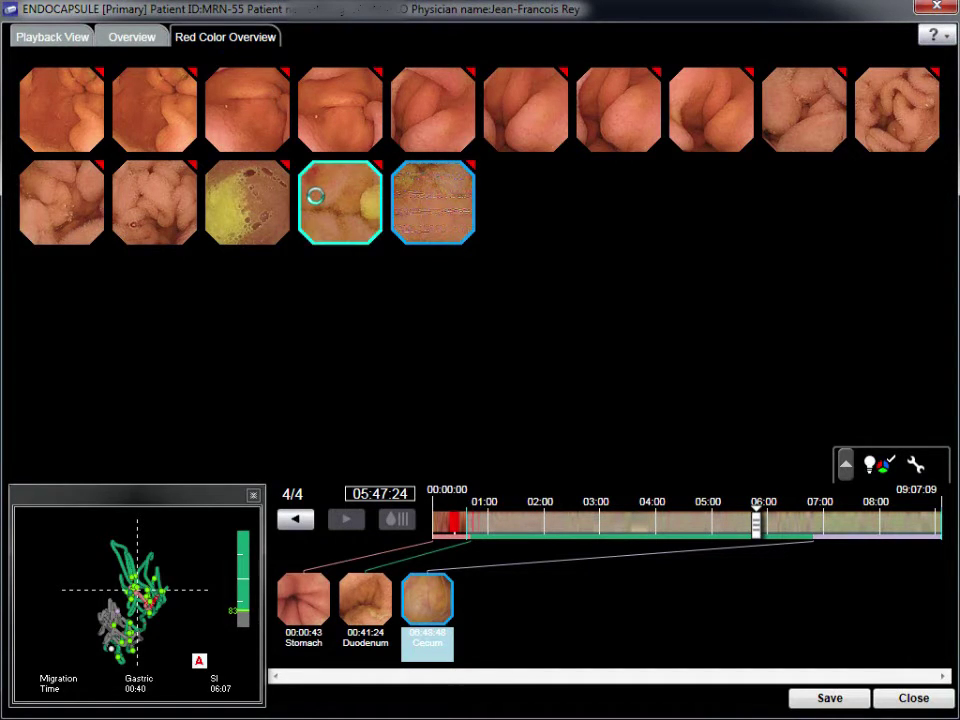
mouse_move(315, 196)
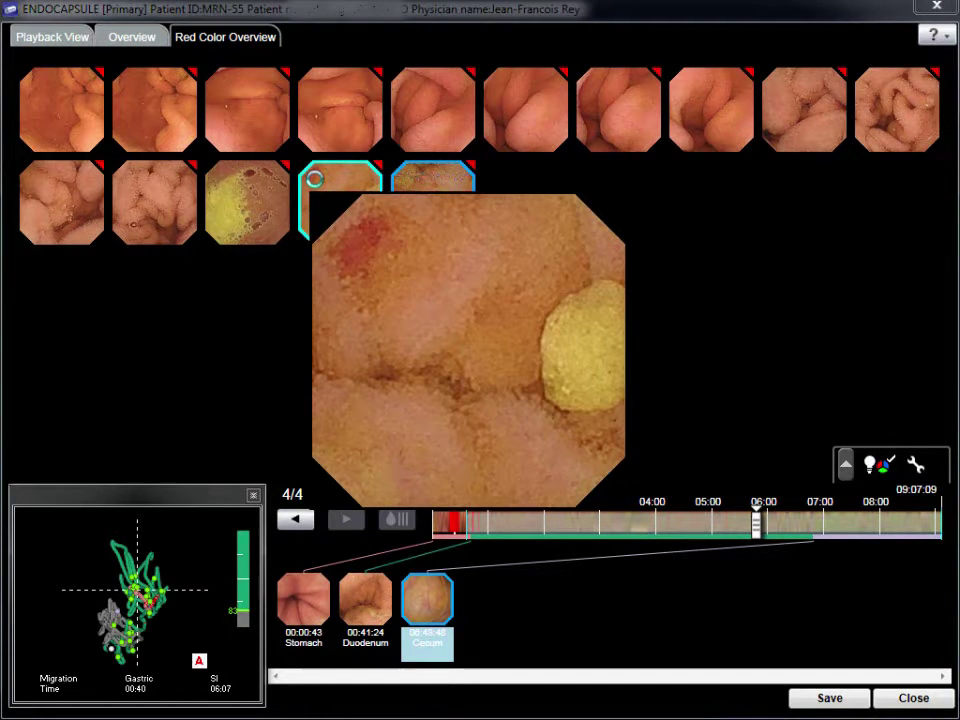
right_click(314, 179)
- Return to Playback View, play forward to about 00:05:41, and set the playback speed to 11 f.s
left_click(52, 36)
left_click(343, 519)
left_click(347, 522)
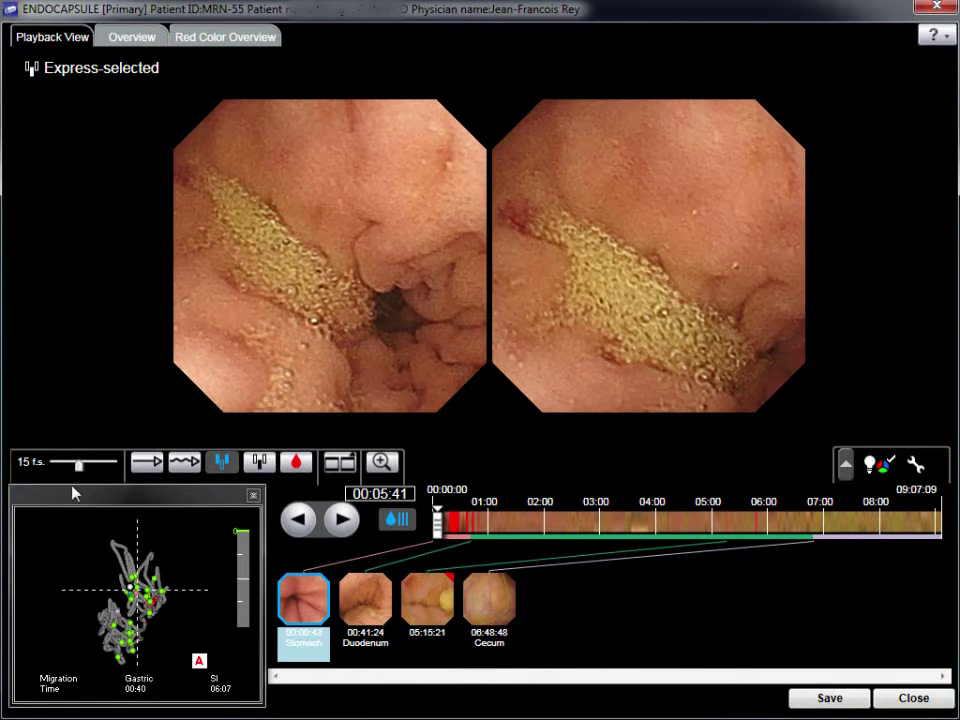
left_click_drag(79, 466, 68, 470)
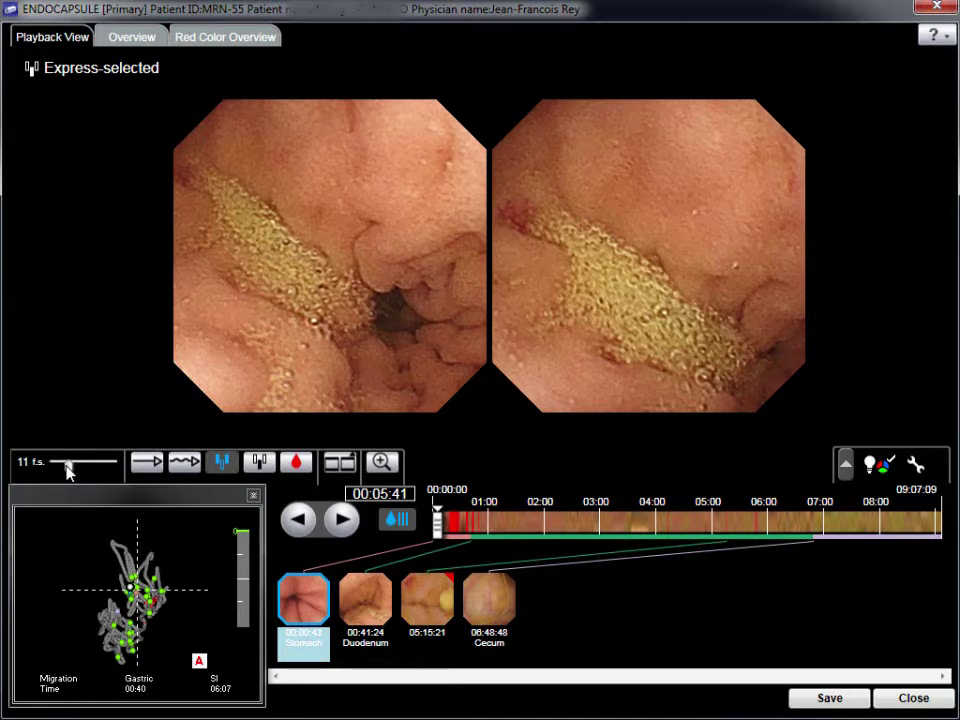
- Play backward through the early stomach frames and capture the image with the red spot at 00:02:30
left_click(297, 521)
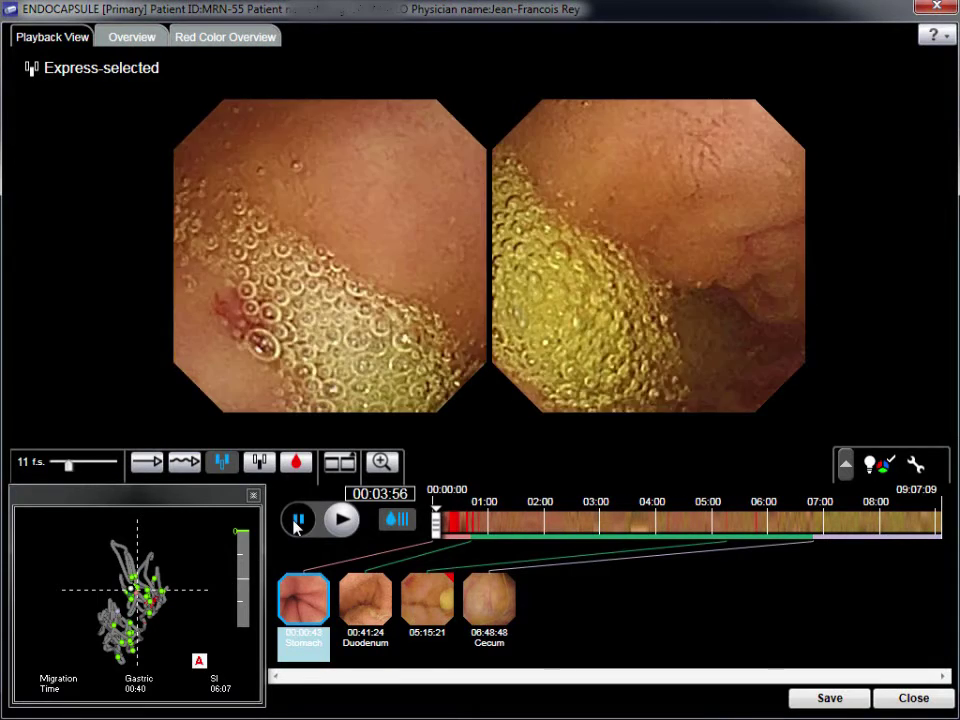
left_click(297, 521)
left_click(297, 521)
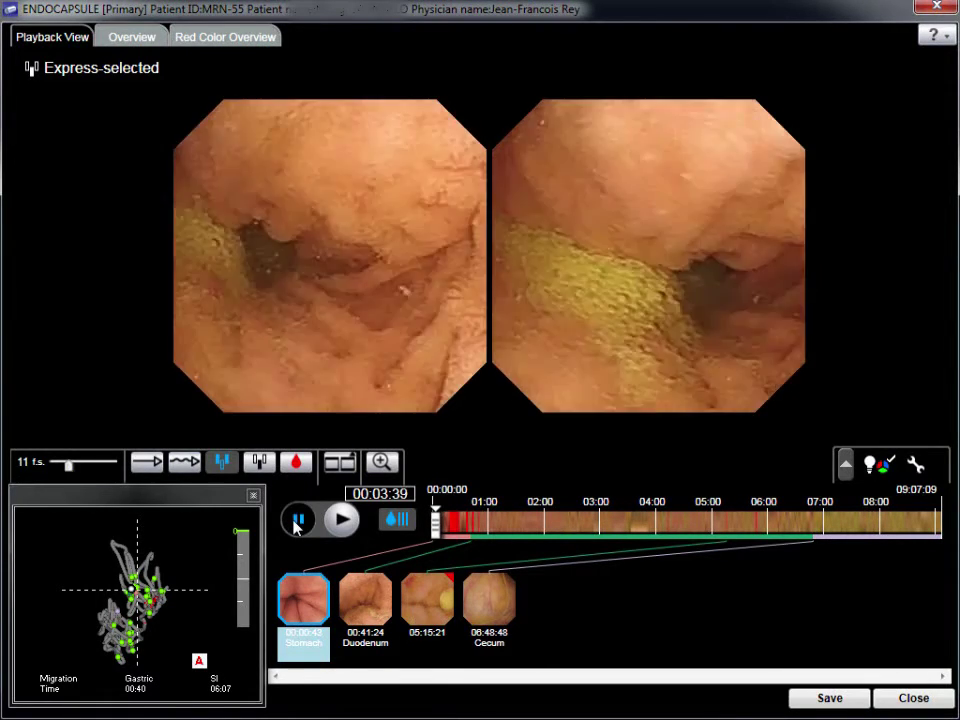
right_click(249, 273)
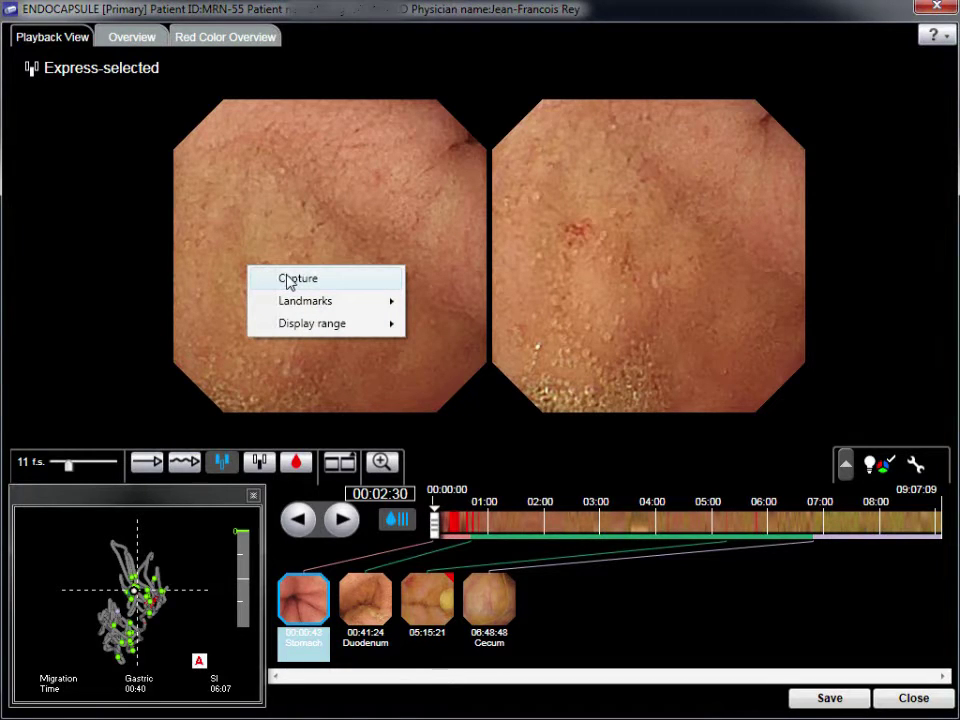
left_click(288, 280)
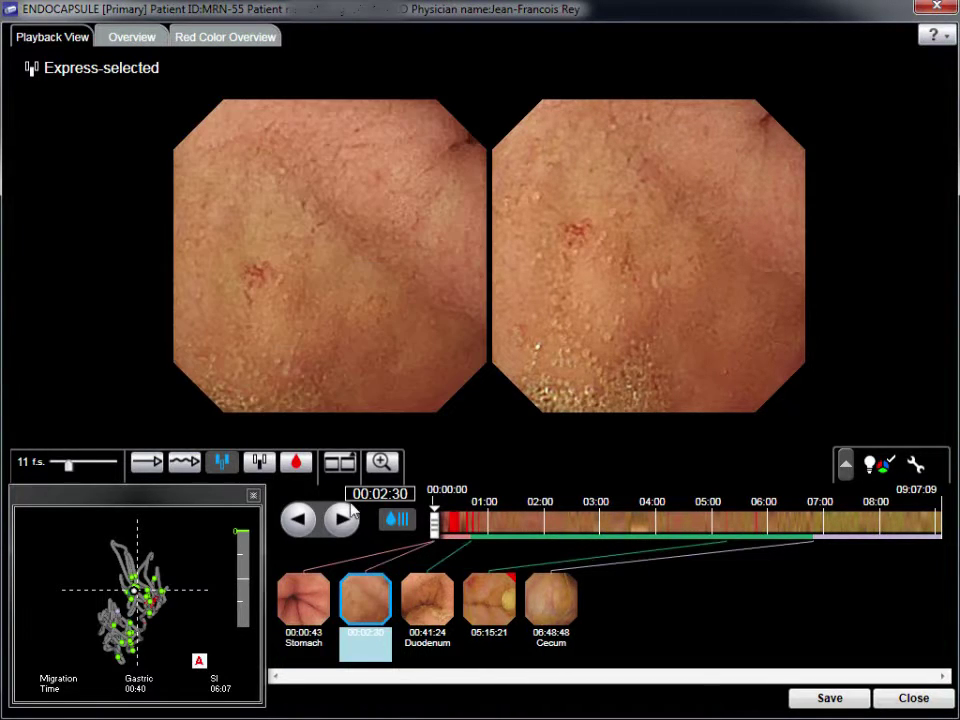
- Play back and forth around 00:03:55 in Express-selected mode to examine the red lesion beside the bubbles
left_click(342, 519)
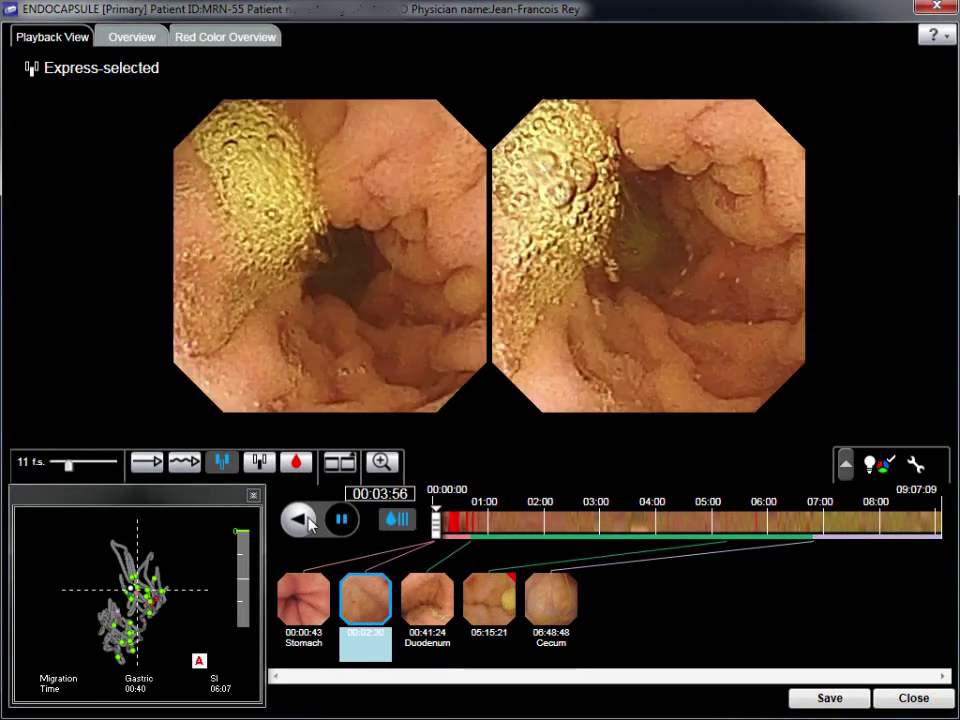
left_click(300, 520)
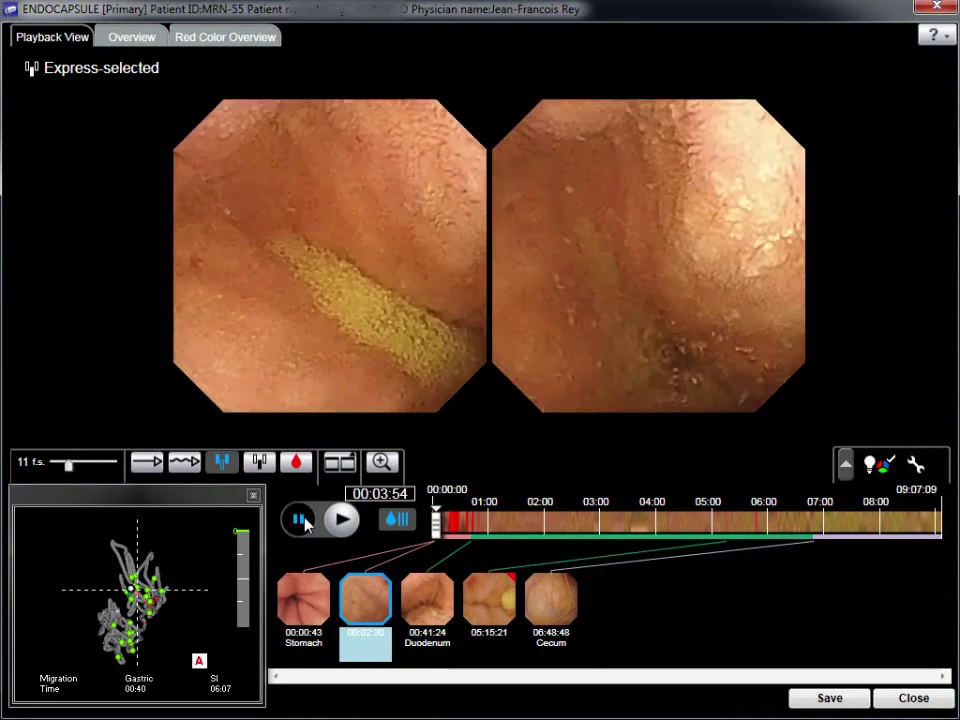
left_click(300, 520)
left_click(341, 520)
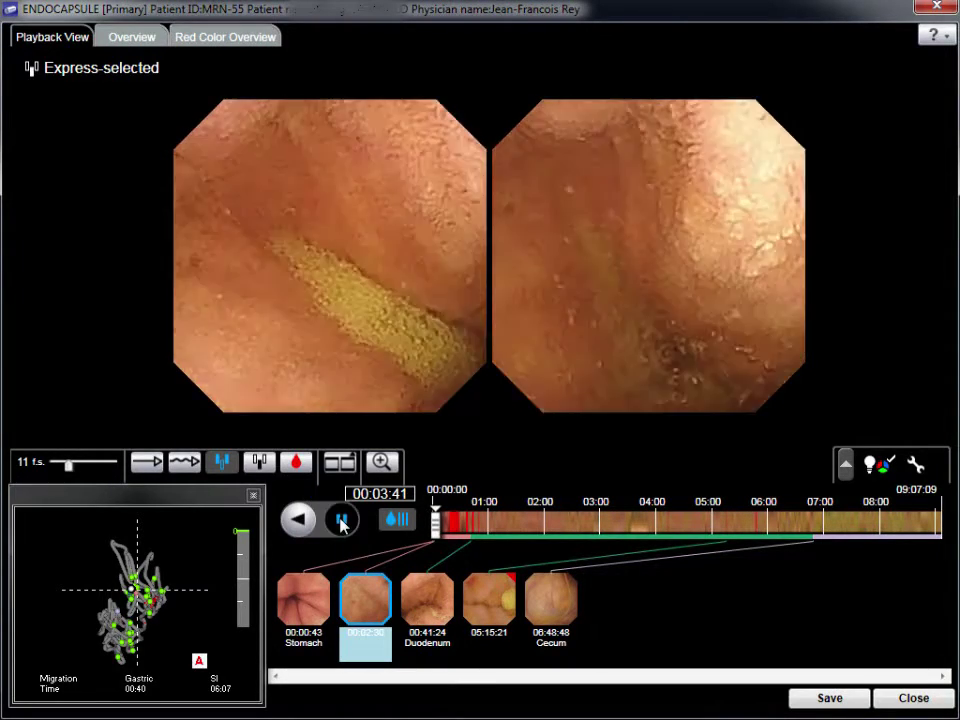
left_click(341, 520)
left_click(300, 520)
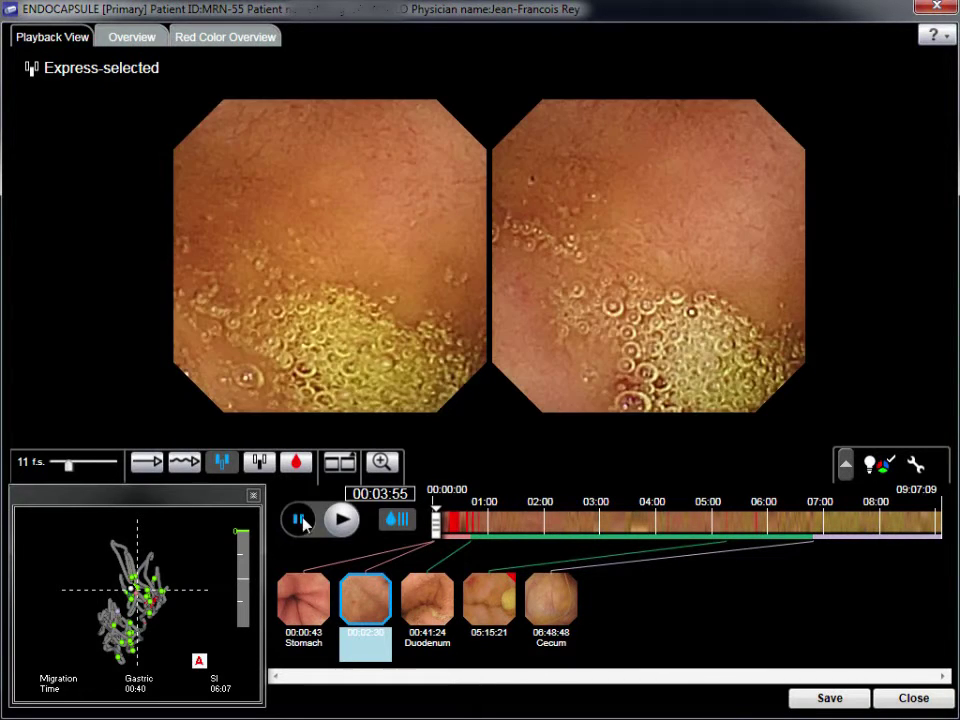
left_click(341, 520)
left_click(339, 522)
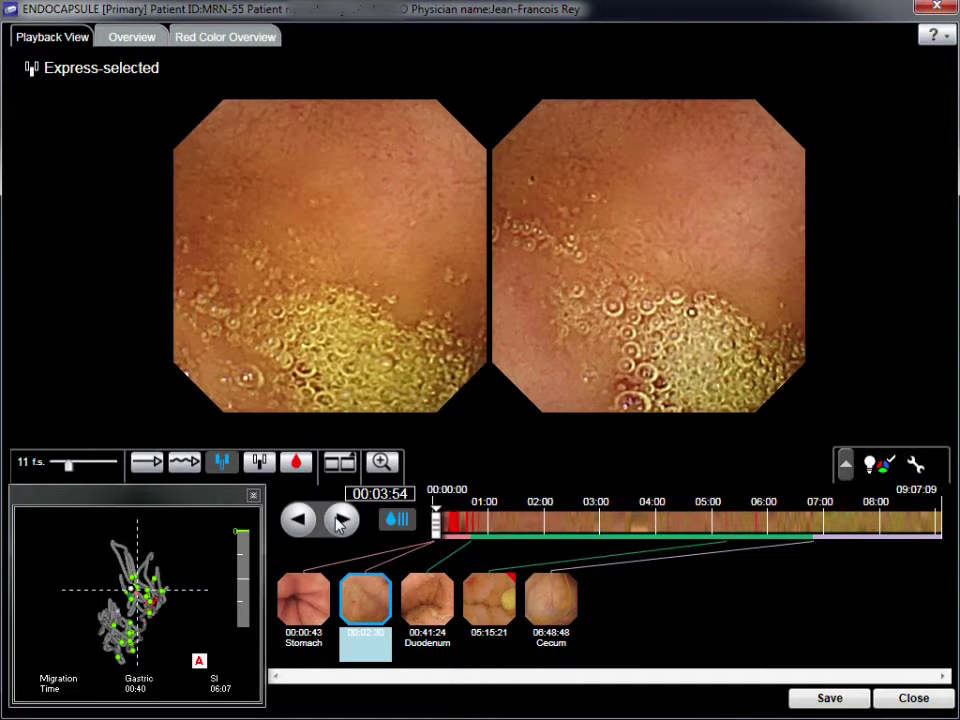
left_click(300, 520)
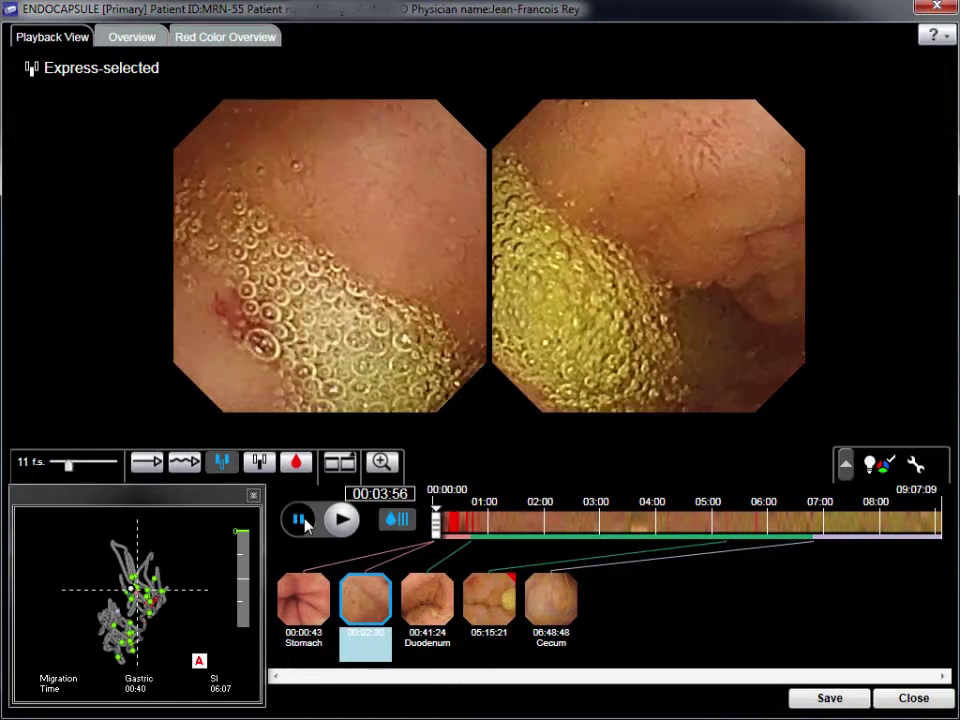
left_click(300, 520)
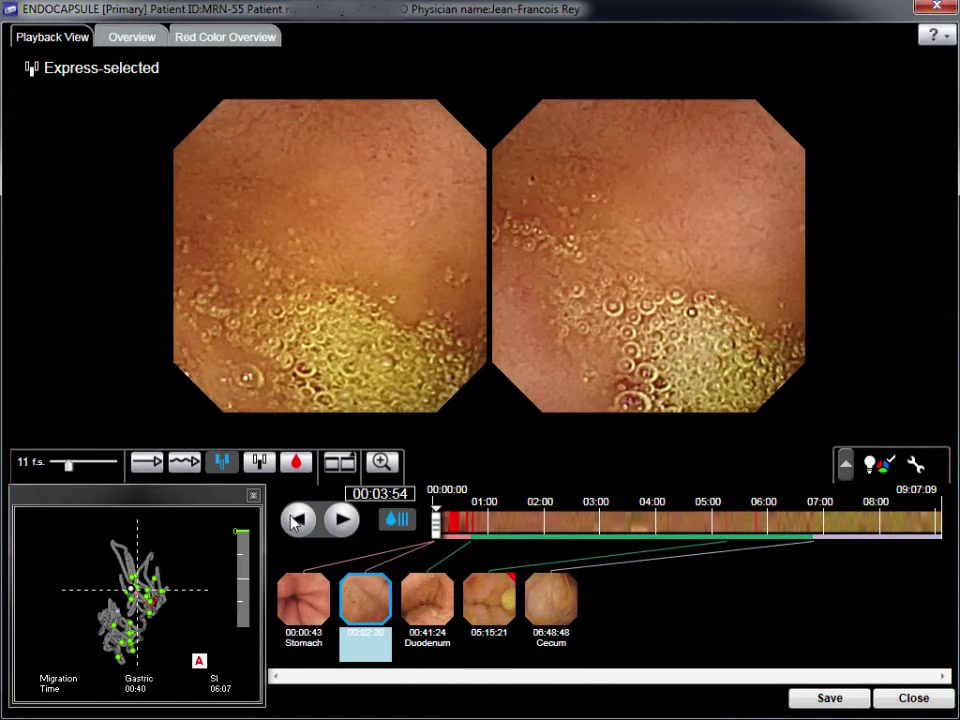
- Switch to Normal playback mode and capture the frame showing the red lesion at 00:03:55
left_click(341, 519)
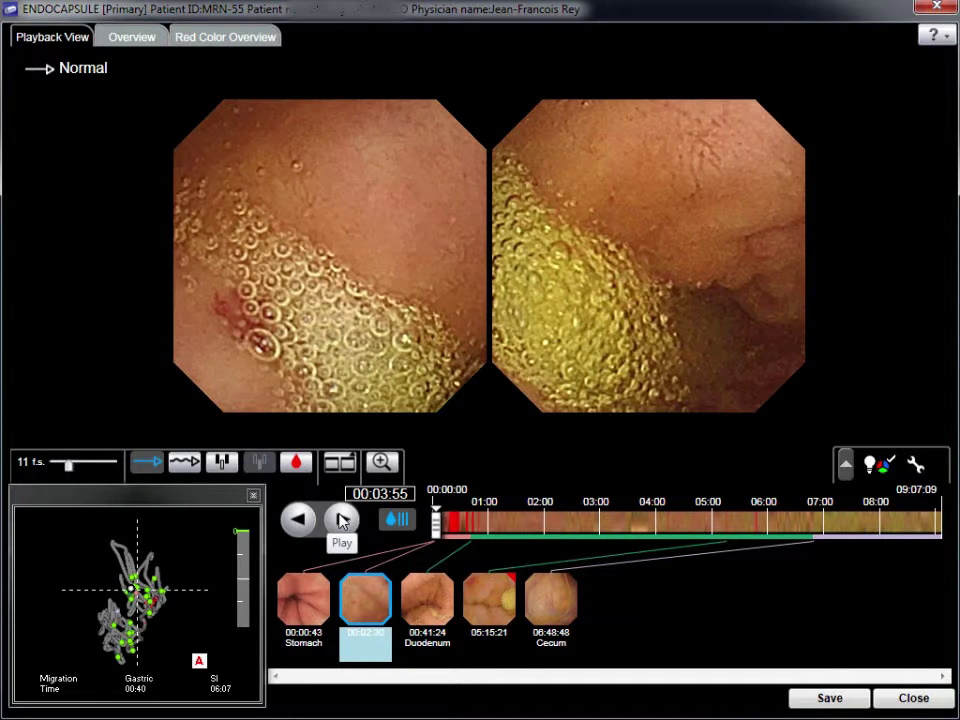
right_click(259, 379)
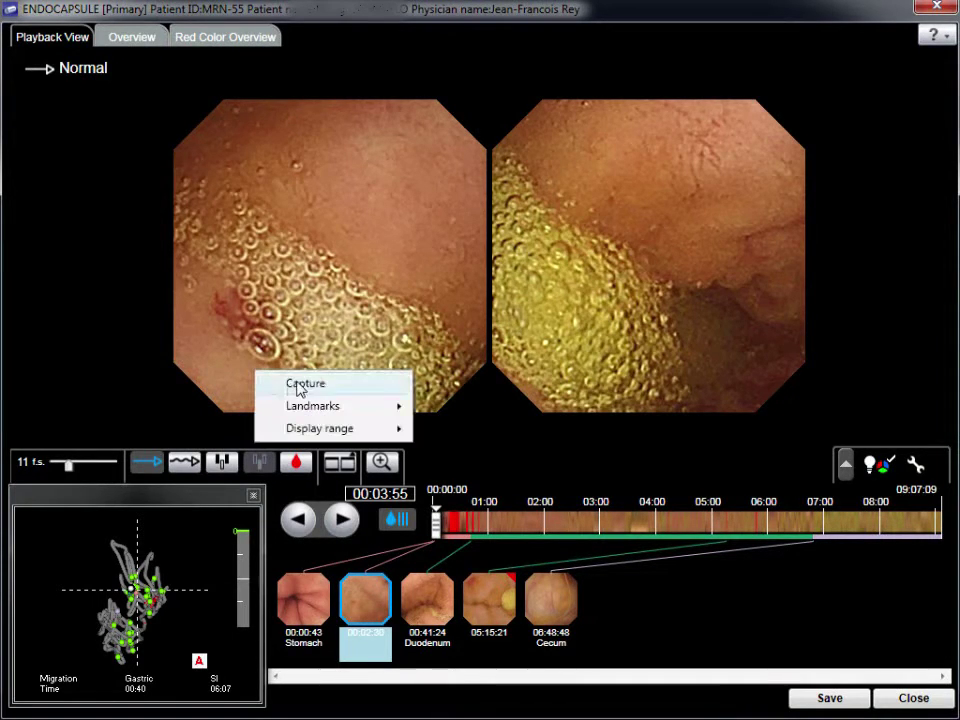
left_click(298, 389)
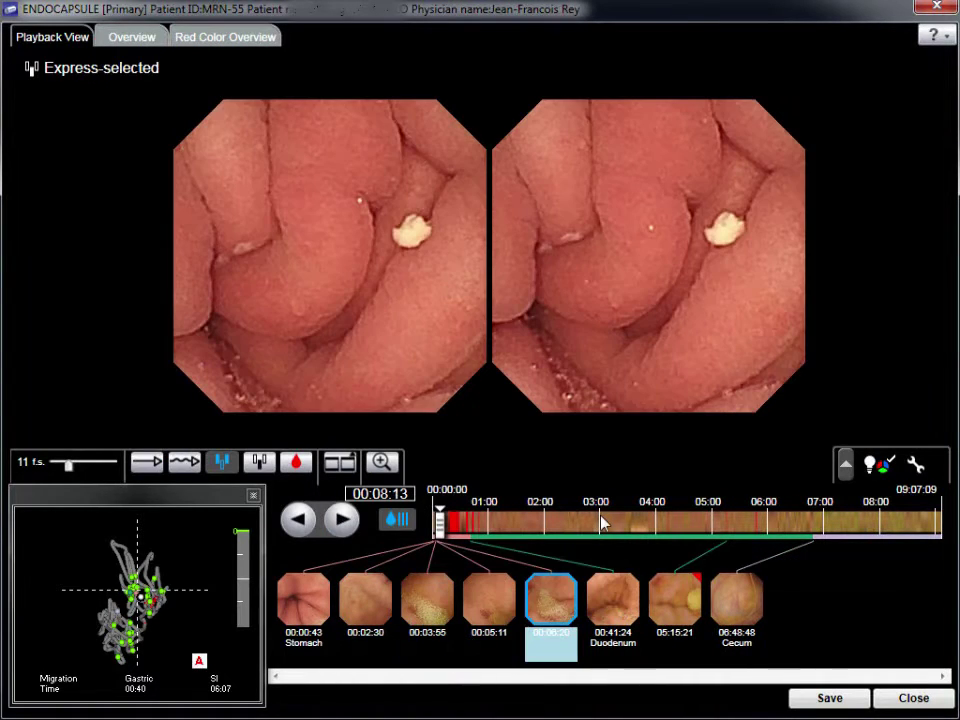
- Jump to about 02:57:35 on the timeline and play back and forth to examine the red lesion near 02:52:48
left_click(601, 522)
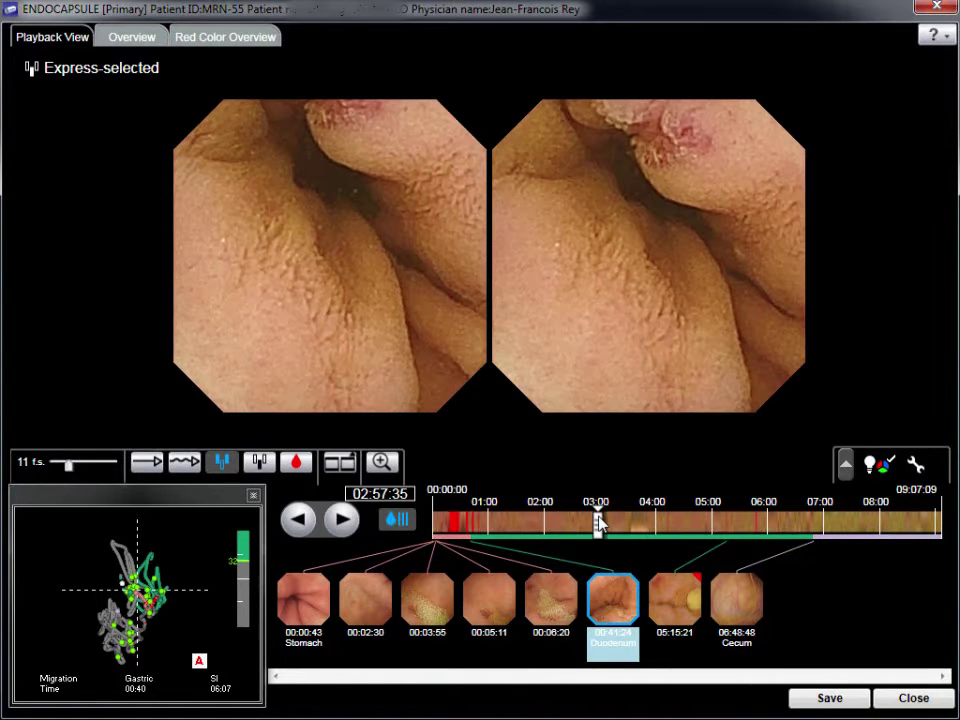
left_click(298, 519)
left_click(298, 519)
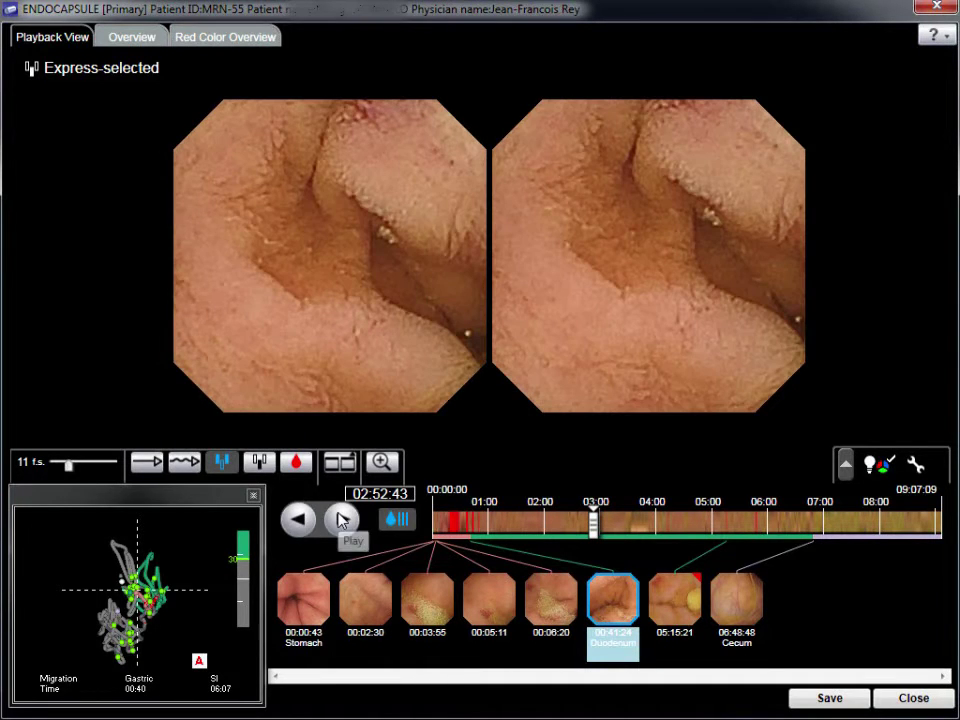
left_click(341, 519)
left_click(341, 519)
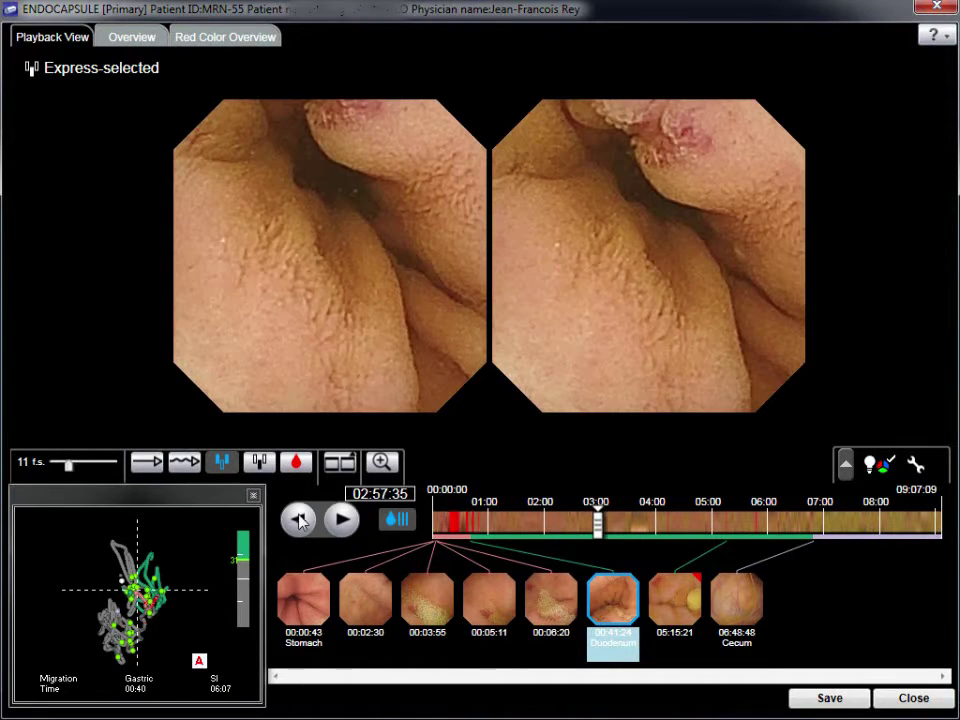
left_click(298, 519)
left_click(298, 519)
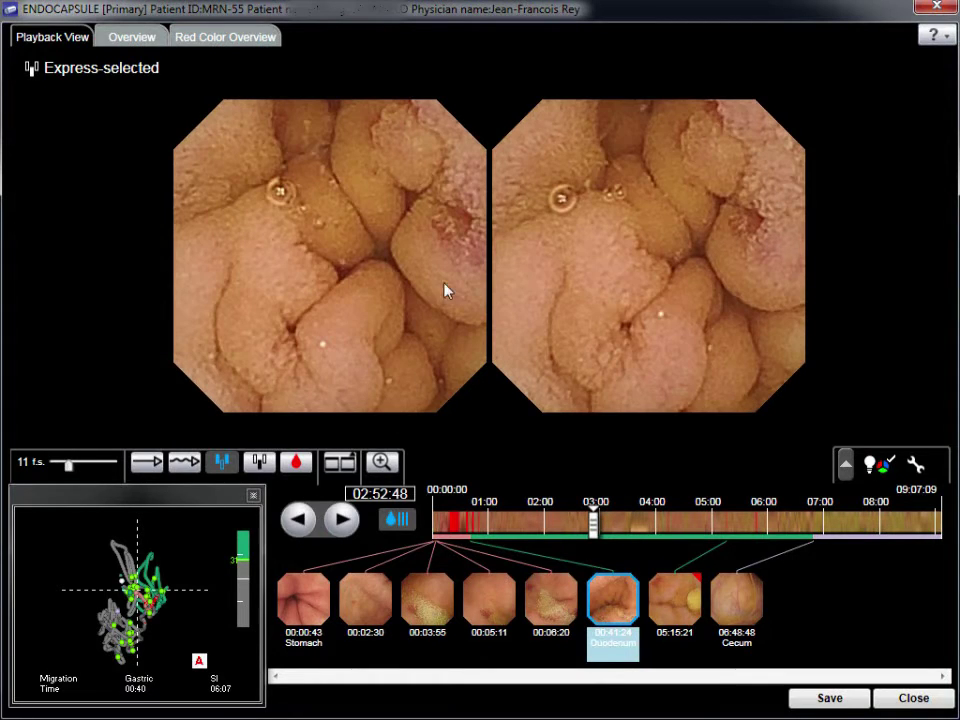
- Capture the frame showing the red lesion at 02:52:48 and remove that captured image again
right_click(453, 233)
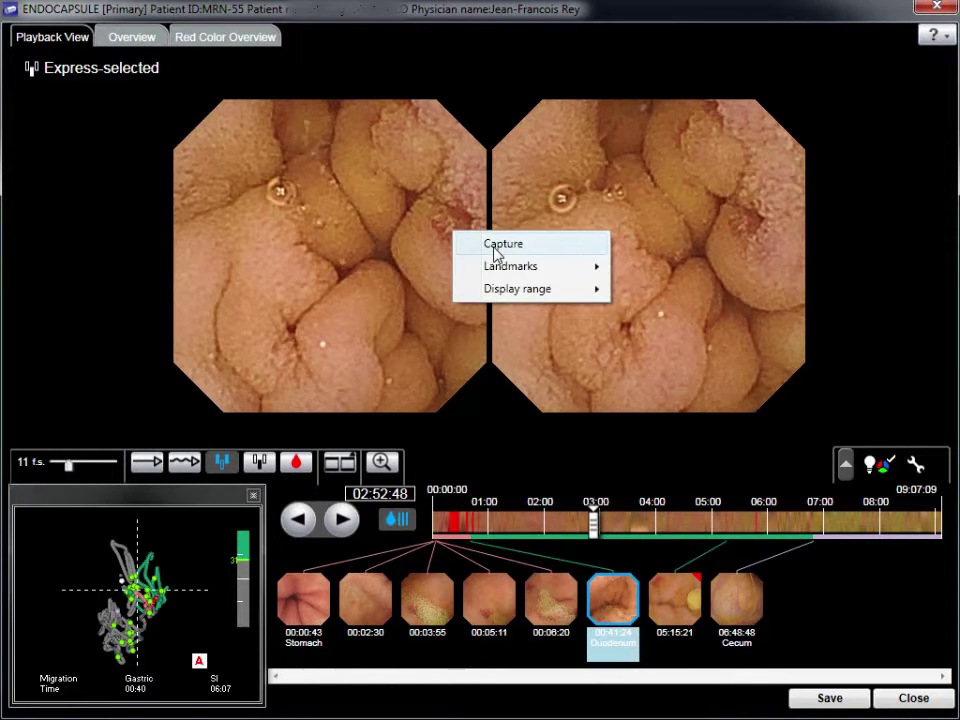
left_click(500, 244)
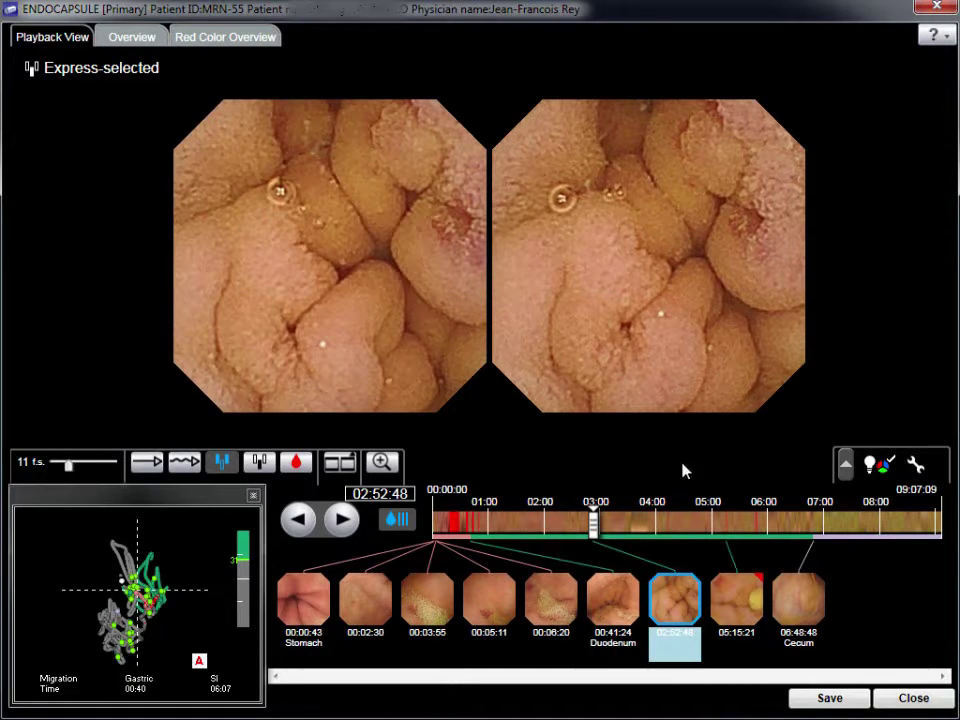
right_click(677, 607)
left_click(717, 499)
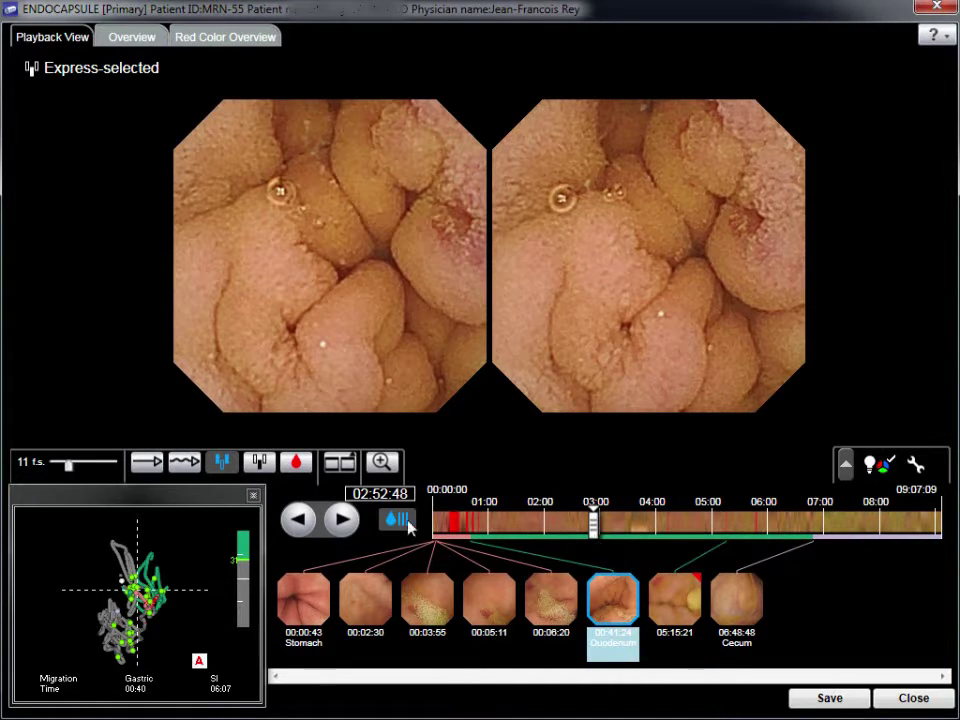
- Move the playback position back to about 02:43:31, play forward, and capture the frame at 02:51:58
left_click_drag(591, 528, 586, 527)
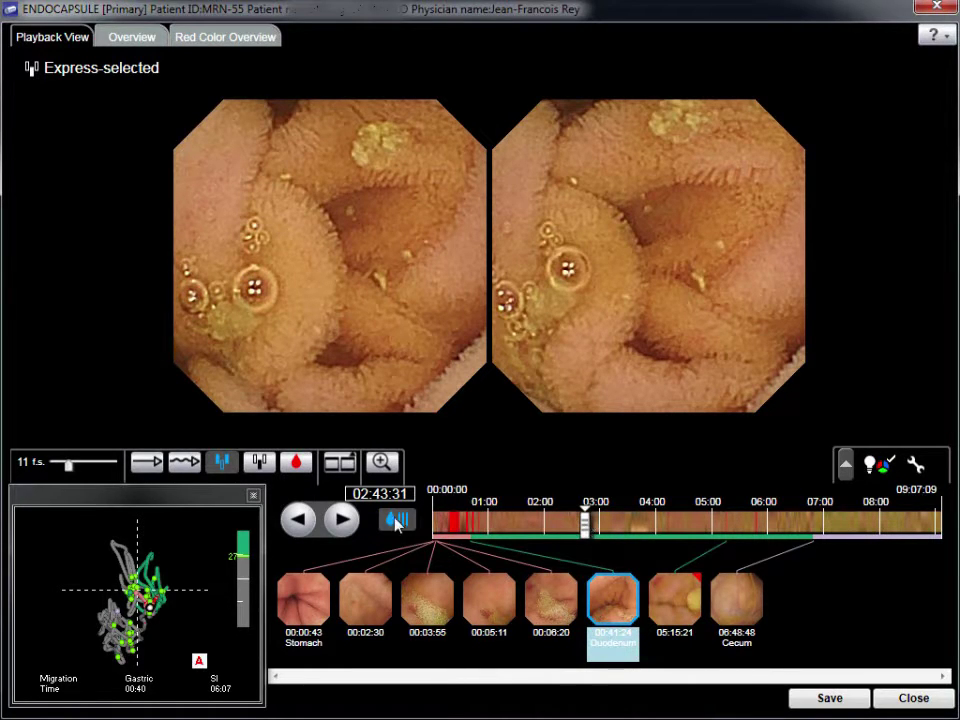
left_click(340, 519)
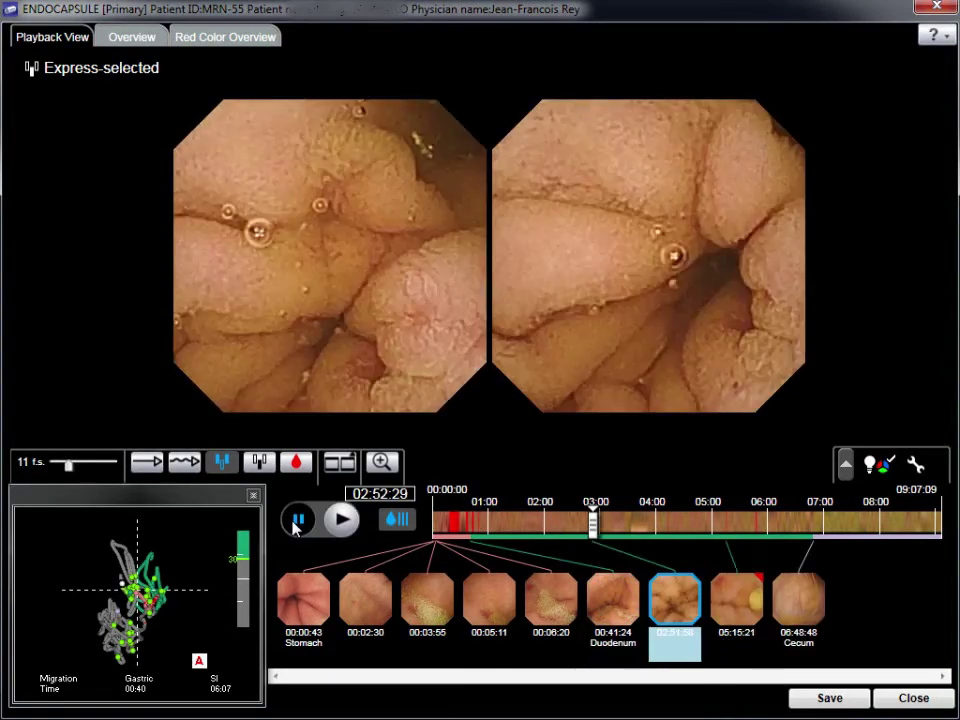
- Play back and forth between about 02:52:25 and 02:52:40 to examine the red lesion on the fold
left_click(297, 519)
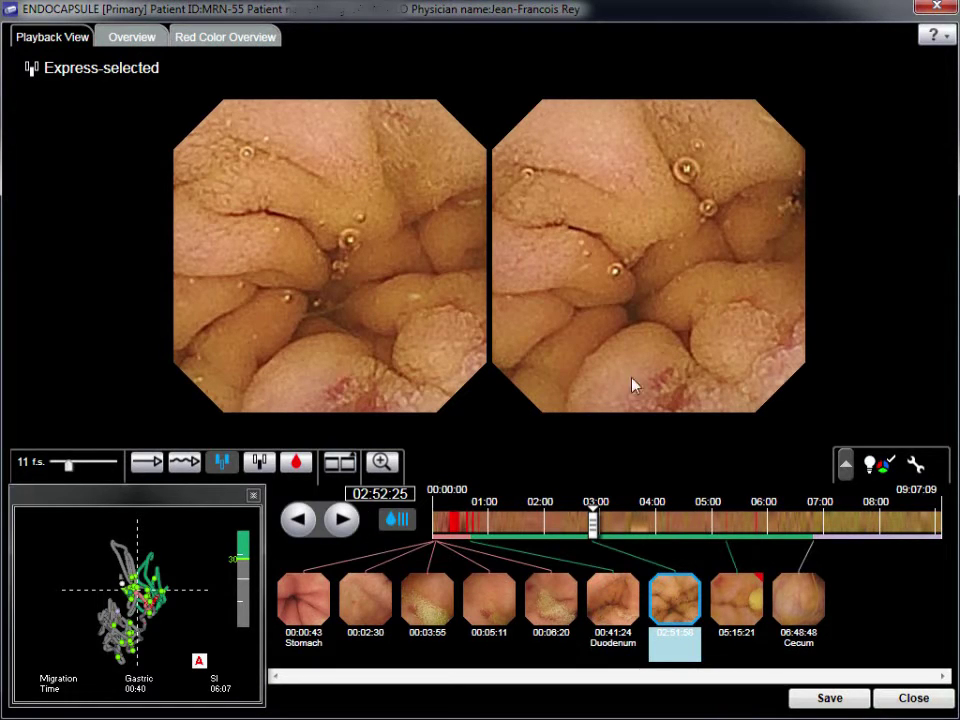
left_click(343, 520)
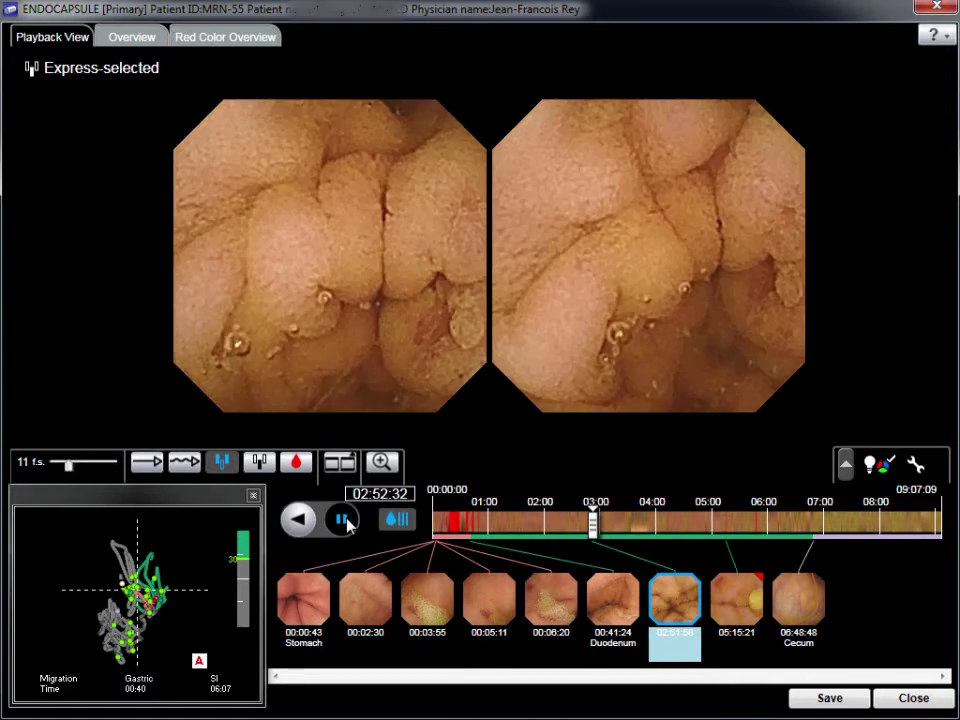
left_click(343, 520)
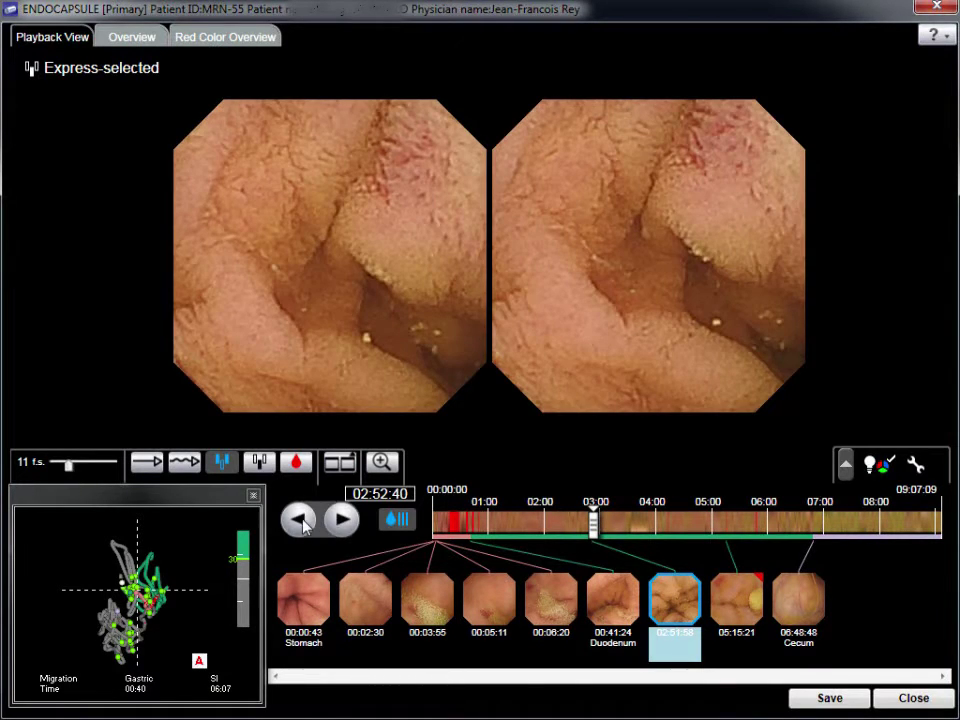
left_click(299, 519)
left_click(299, 519)
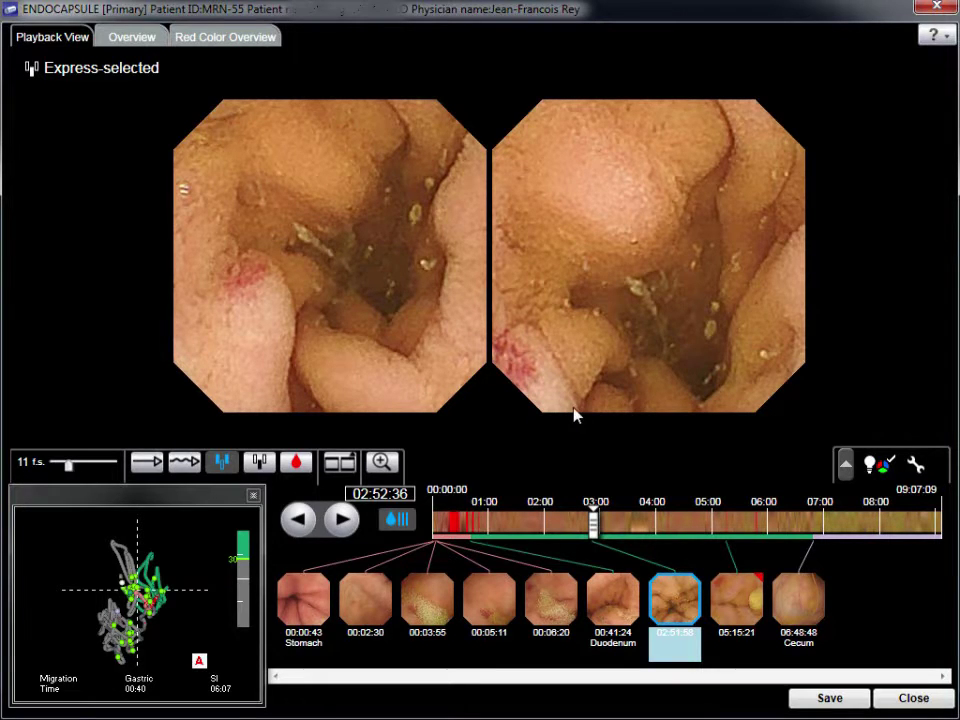
- Switch to Normal playback mode, go through the neighbouring frames one by one, and capture the red lesion at 02:52:36
key("n")
key("Left")
key("Left")
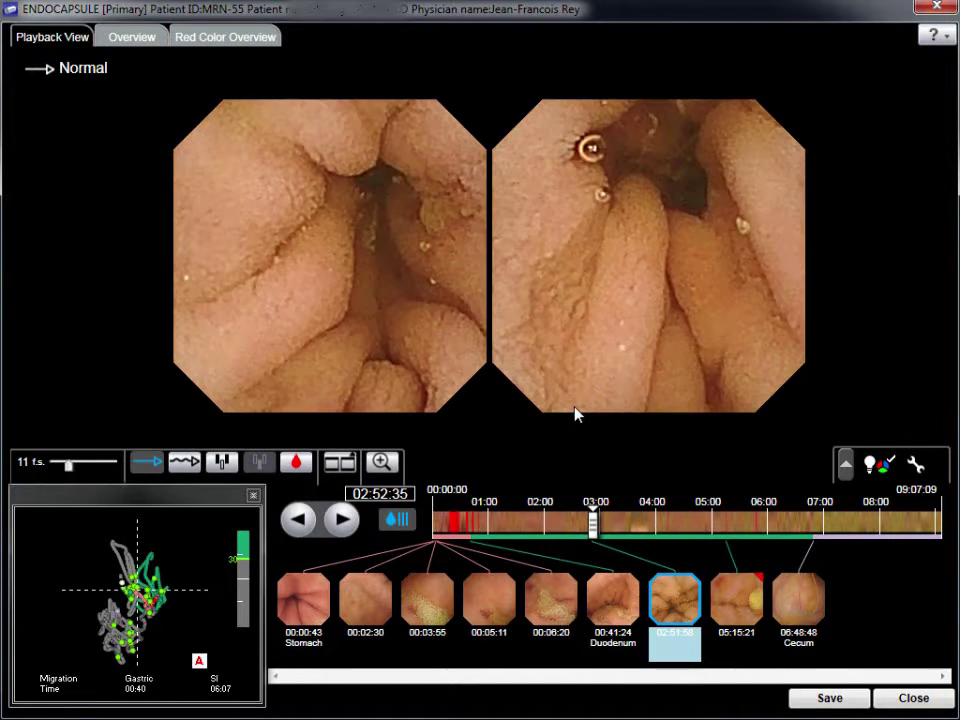
key("Right")
right_click(570, 391)
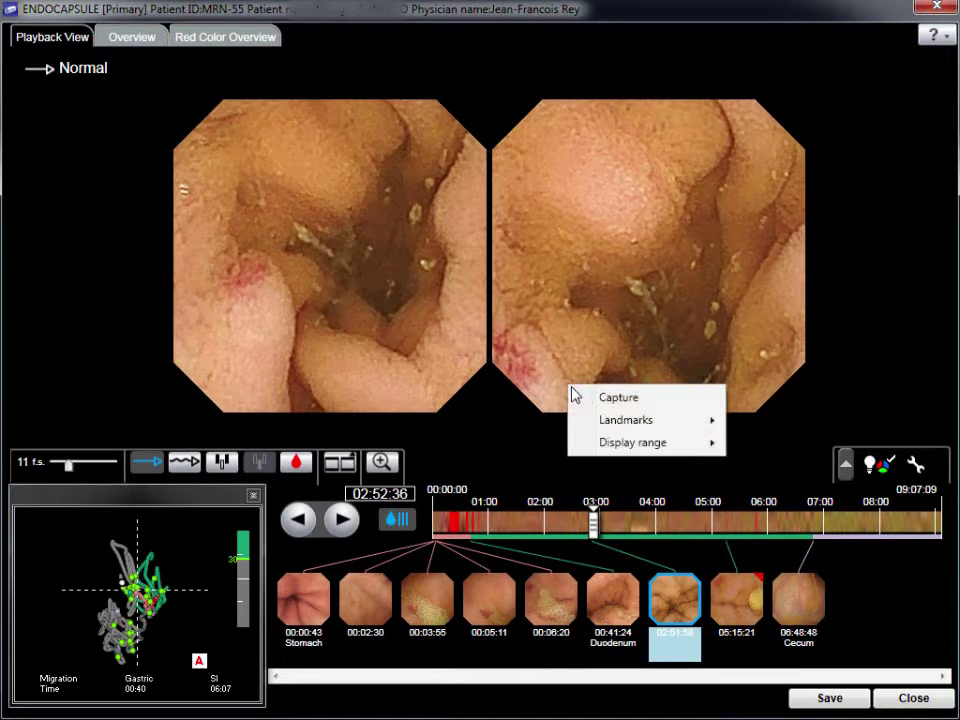
left_click(597, 400)
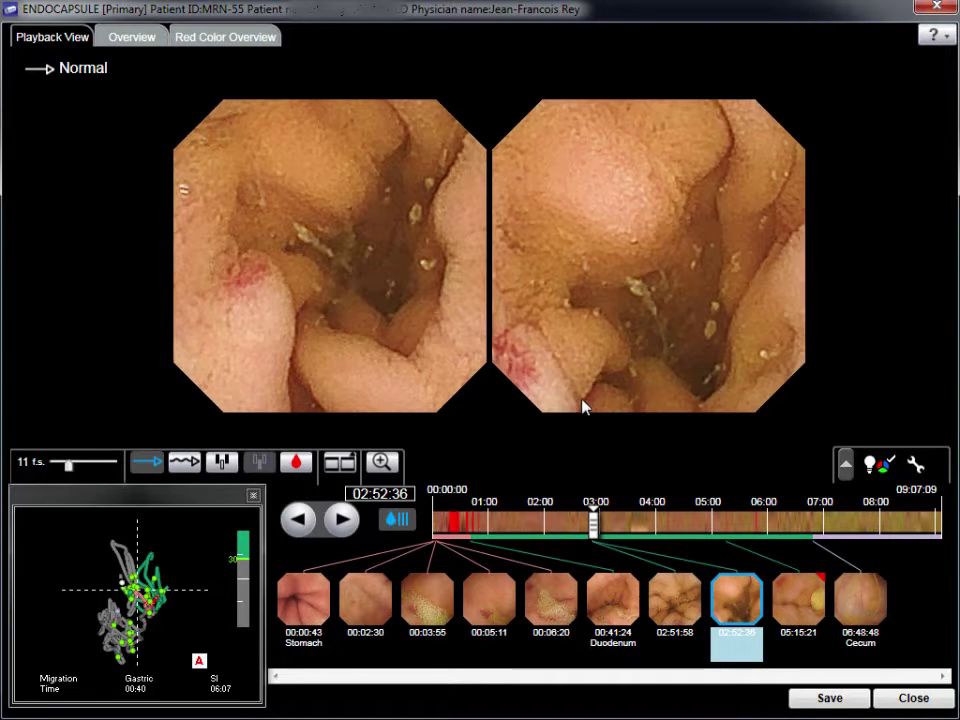
- Return to Express-selected mode and play forward to examine the bubble-covered area around 03:07:17
key("e")
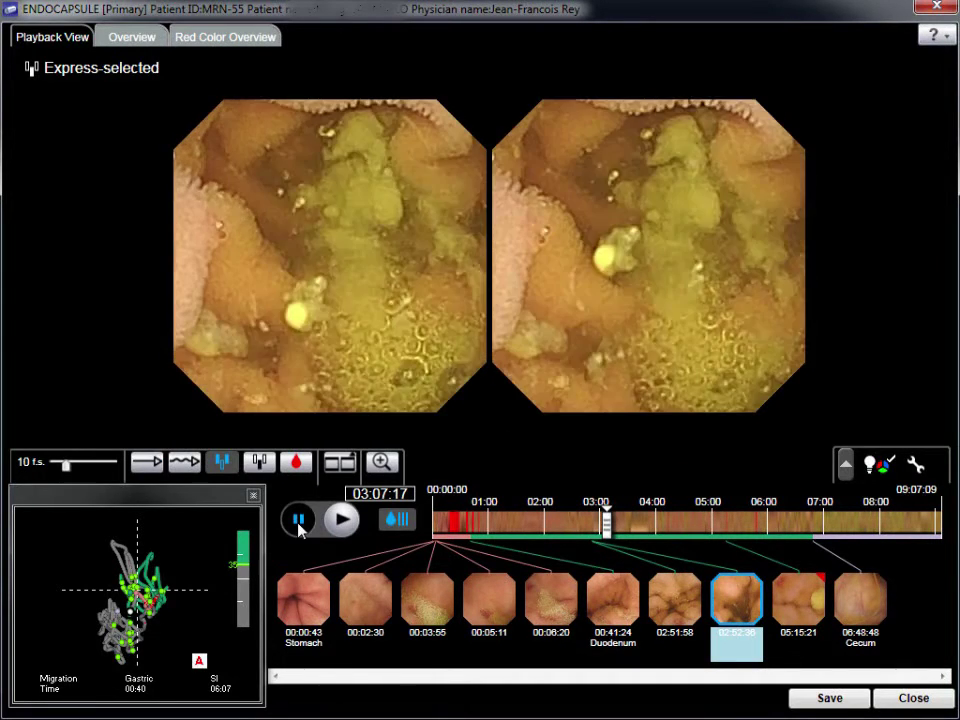
left_click(338, 522)
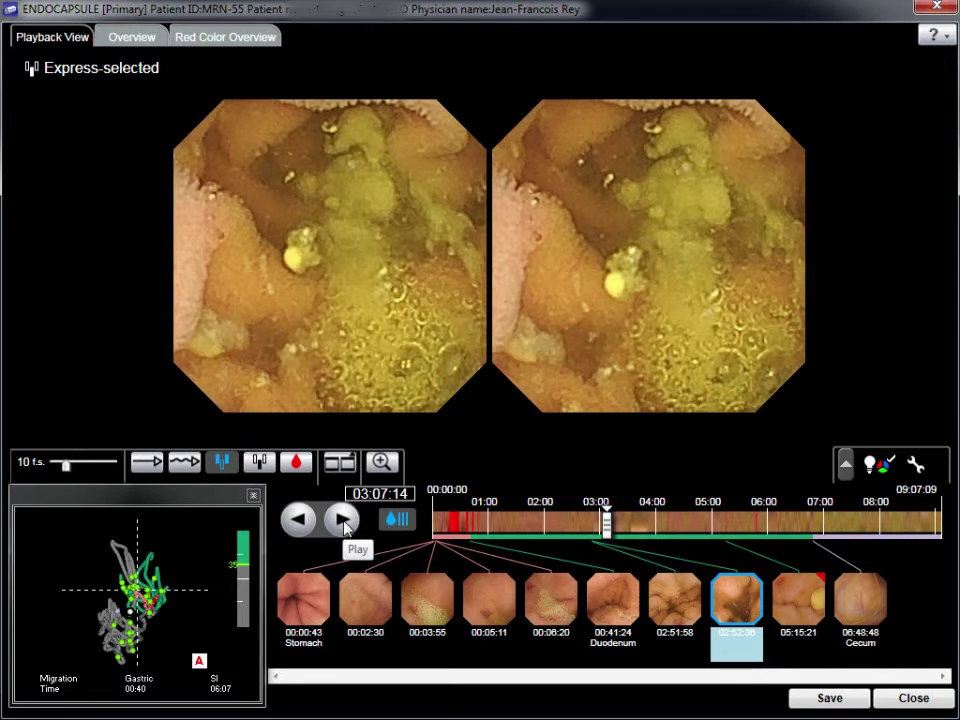
left_click(344, 527)
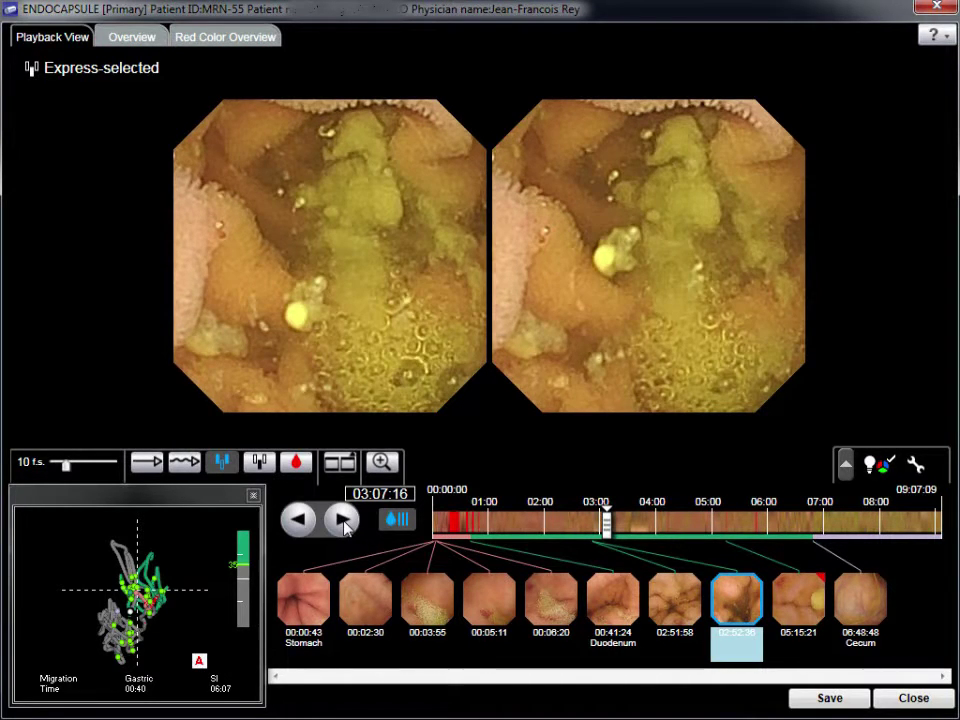
- Switch to Normal playback mode, play forward from 03:07:05, and capture the frame showing the round bulge at 03:07:17
key("n")
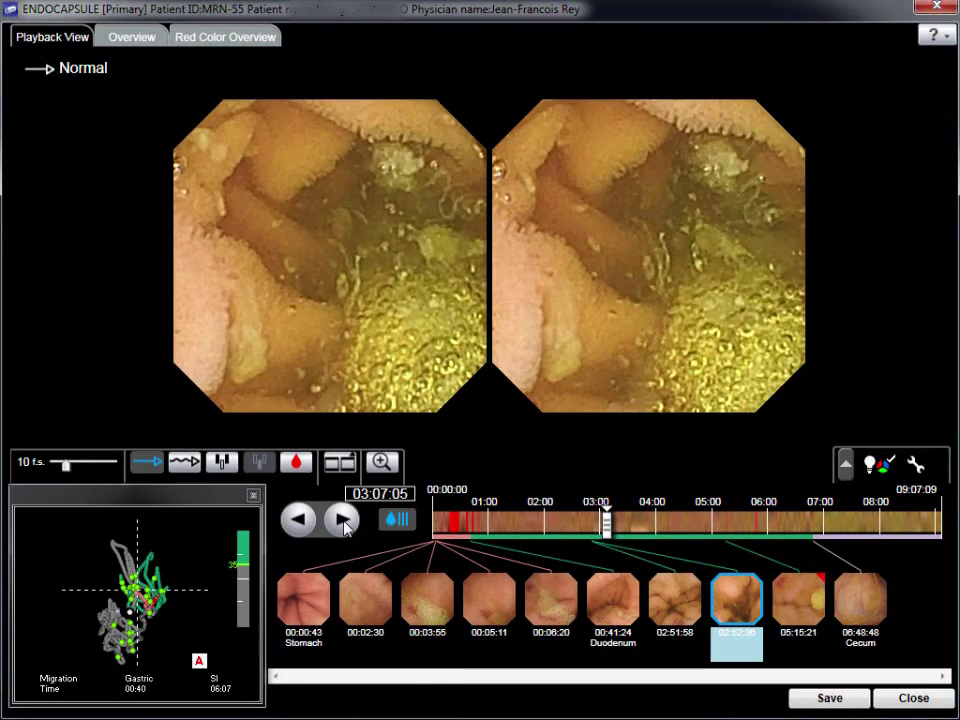
left_click(343, 520)
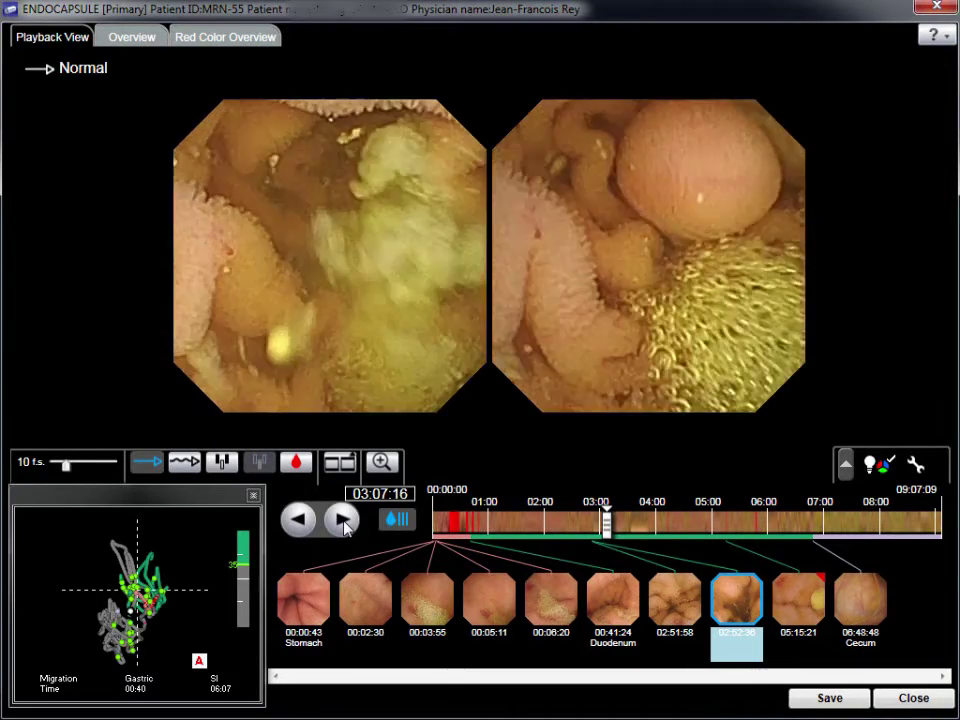
left_click(343, 522)
right_click(590, 280)
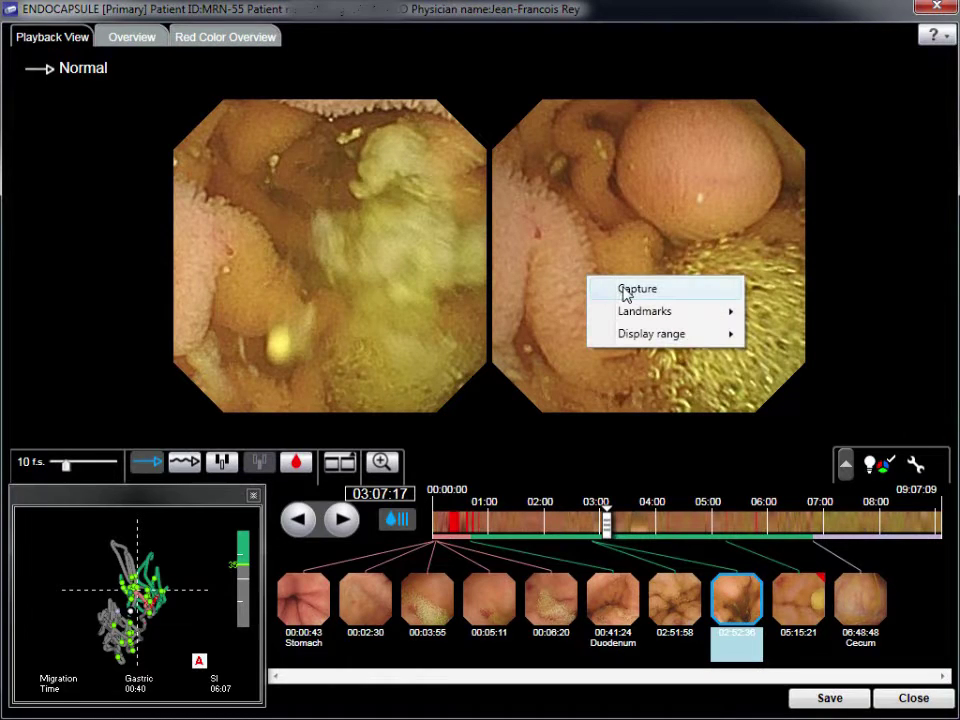
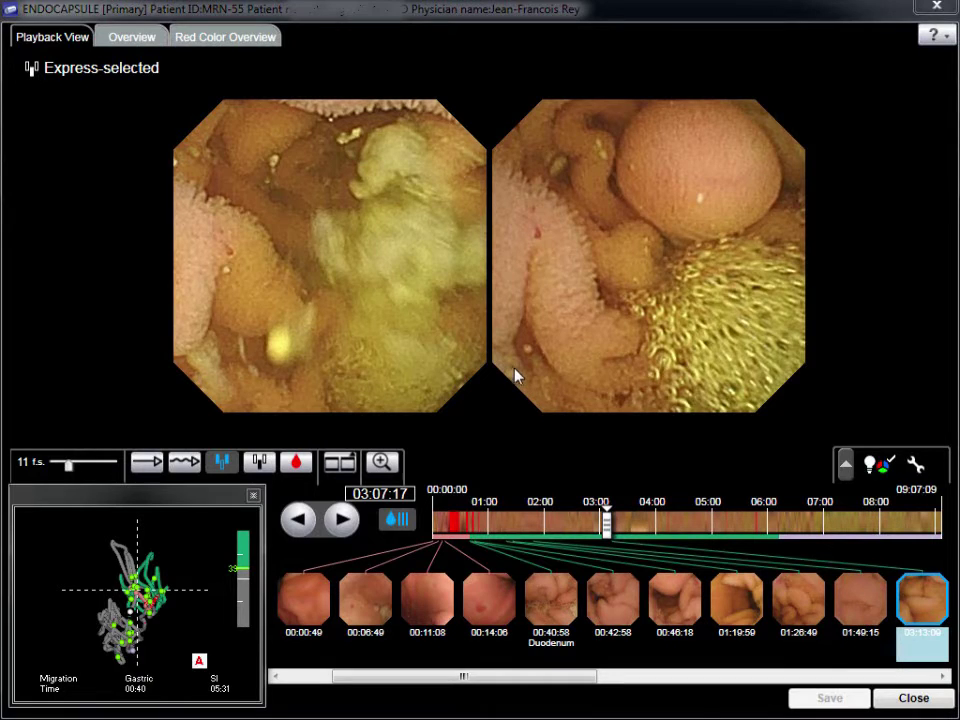
- Open the Overview and expand the strip of neighbouring frames around the thumbnail at 03:07:21
left_click(133, 38)
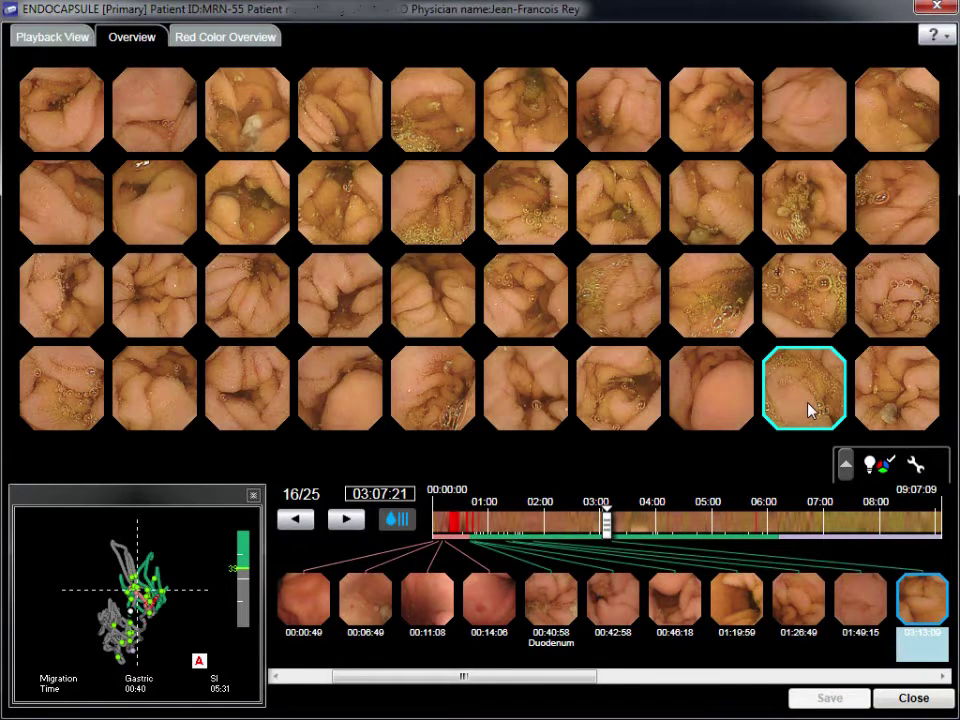
mouse_move(810, 410)
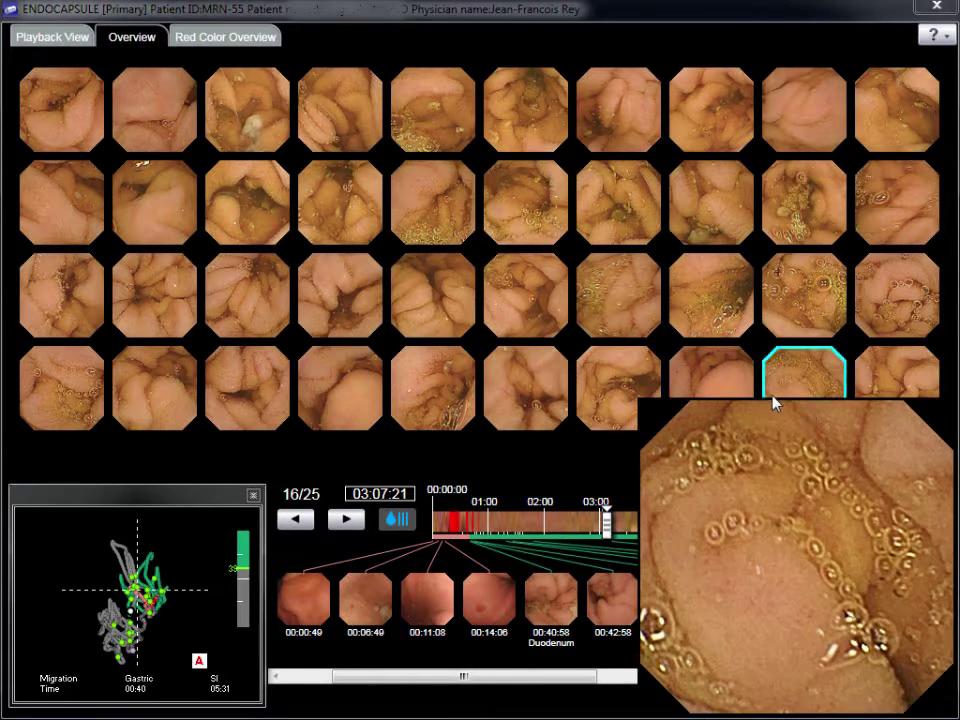
left_click(775, 400)
left_click(777, 425)
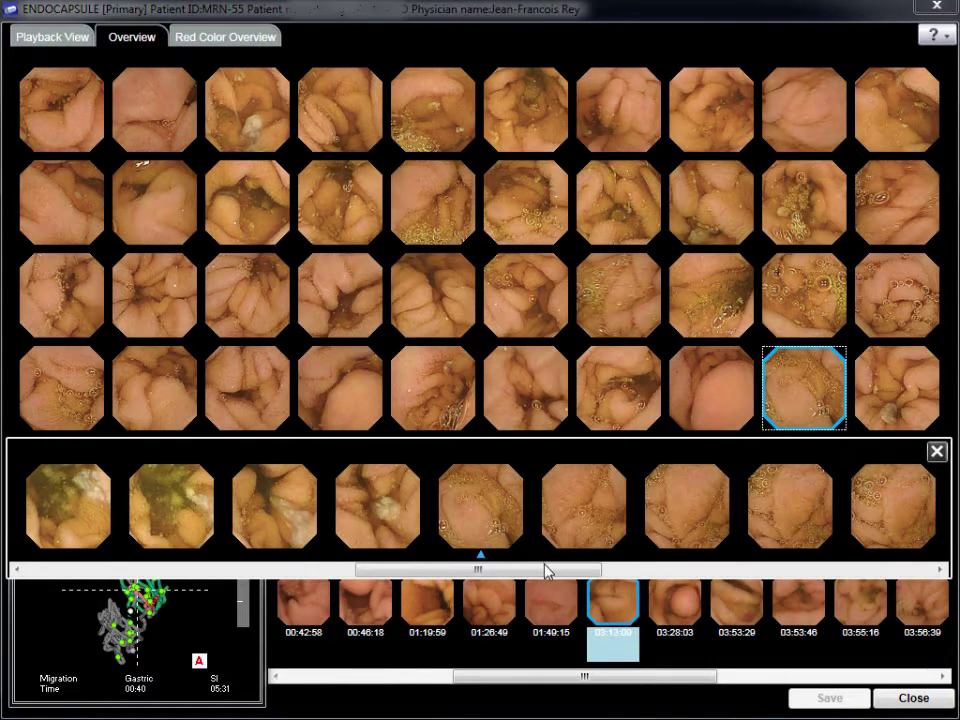
- Find the frame with the round bulge at 03:07:18 among the neighbouring frames, capture it, and view it enlarged
left_click_drag(548, 572, 344, 574)
left_click(467, 515)
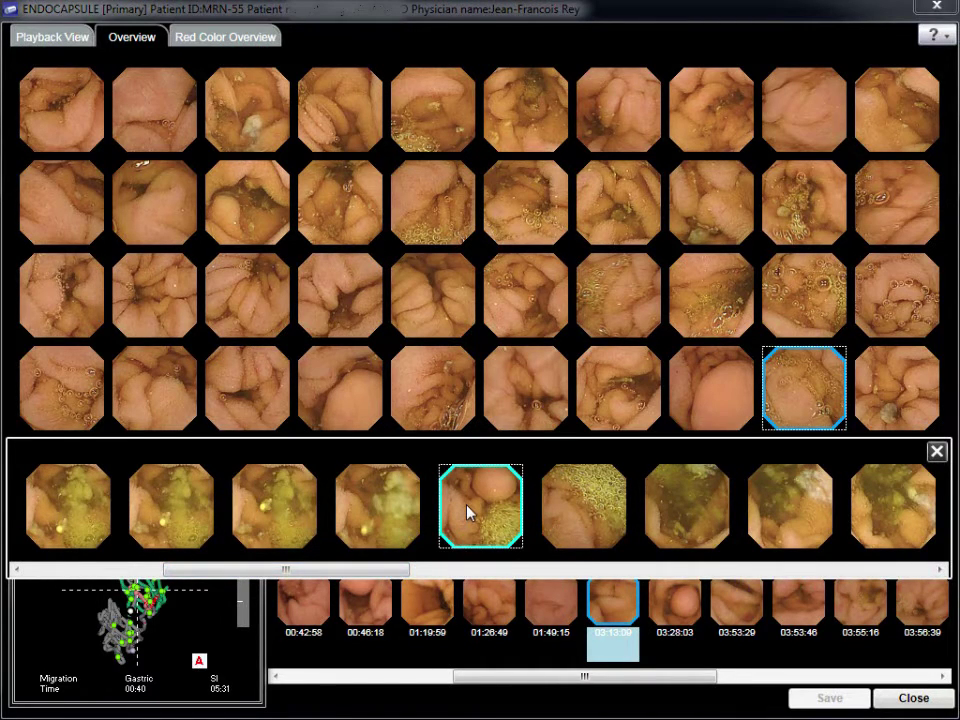
double_click(469, 508)
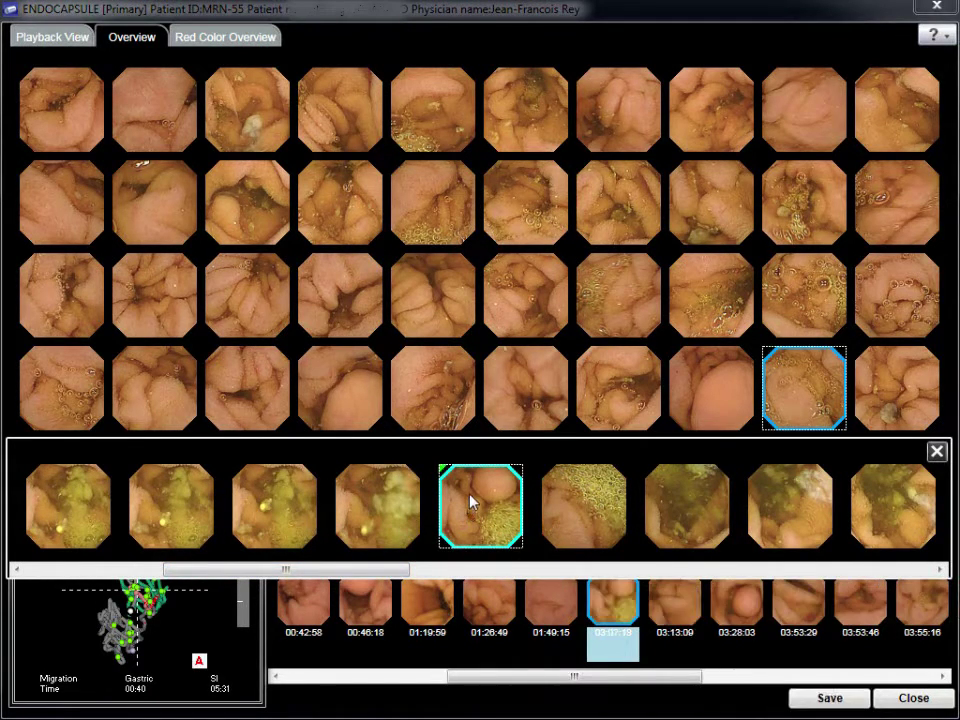
mouse_move(470, 503)
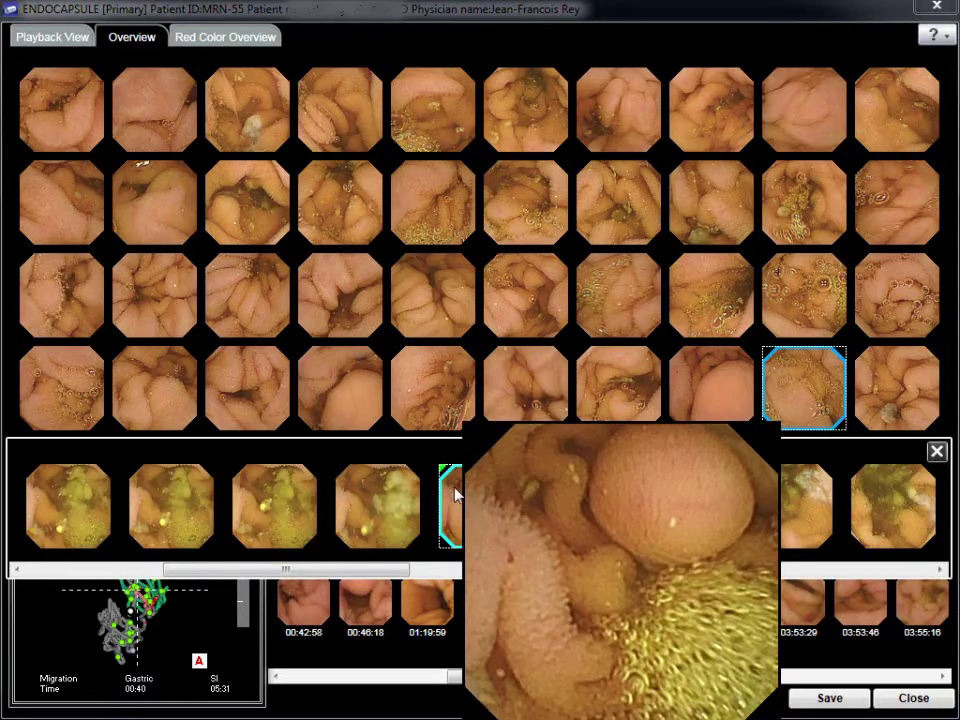
- Play forward and backward in Normal mode around 03:12:54 and capture the frame showing the red lesion at 03:12:49
left_click(343, 523)
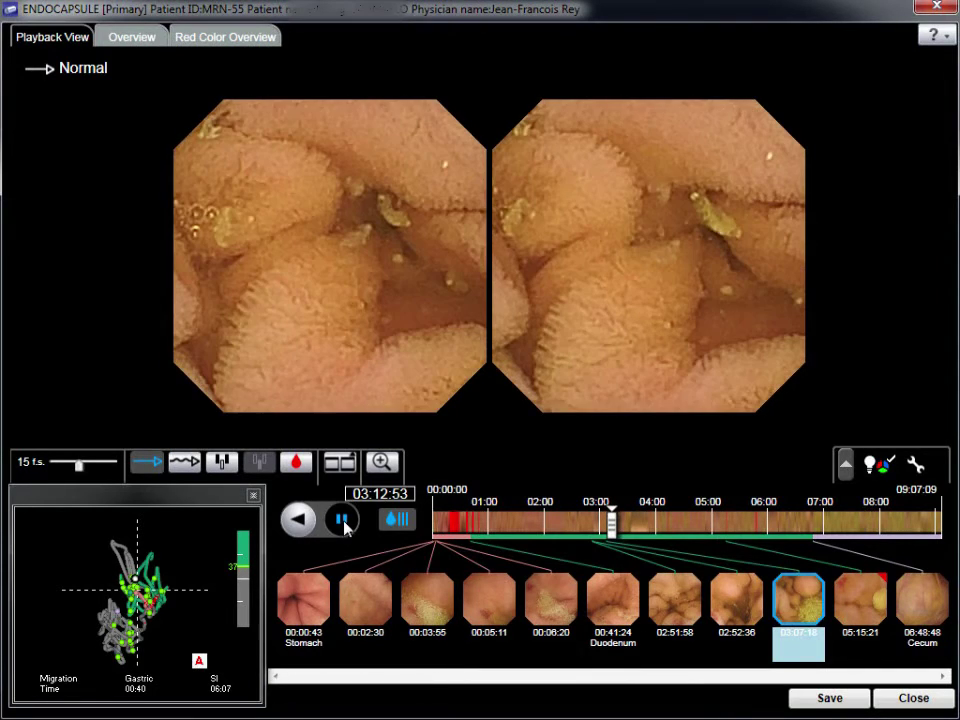
left_click(343, 523)
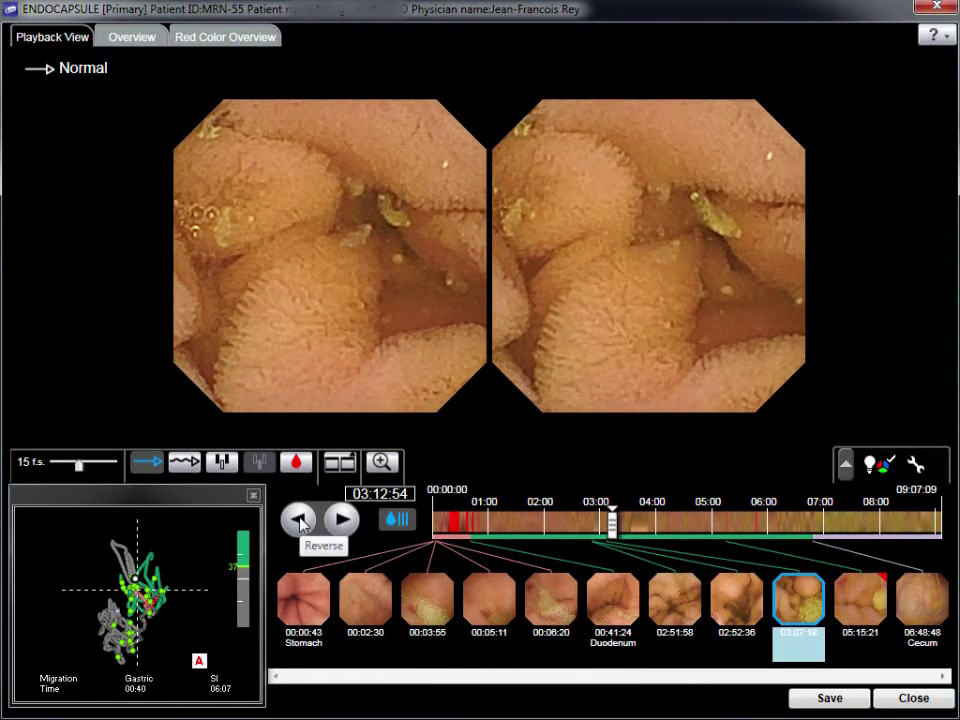
left_click(300, 521)
left_click(300, 521)
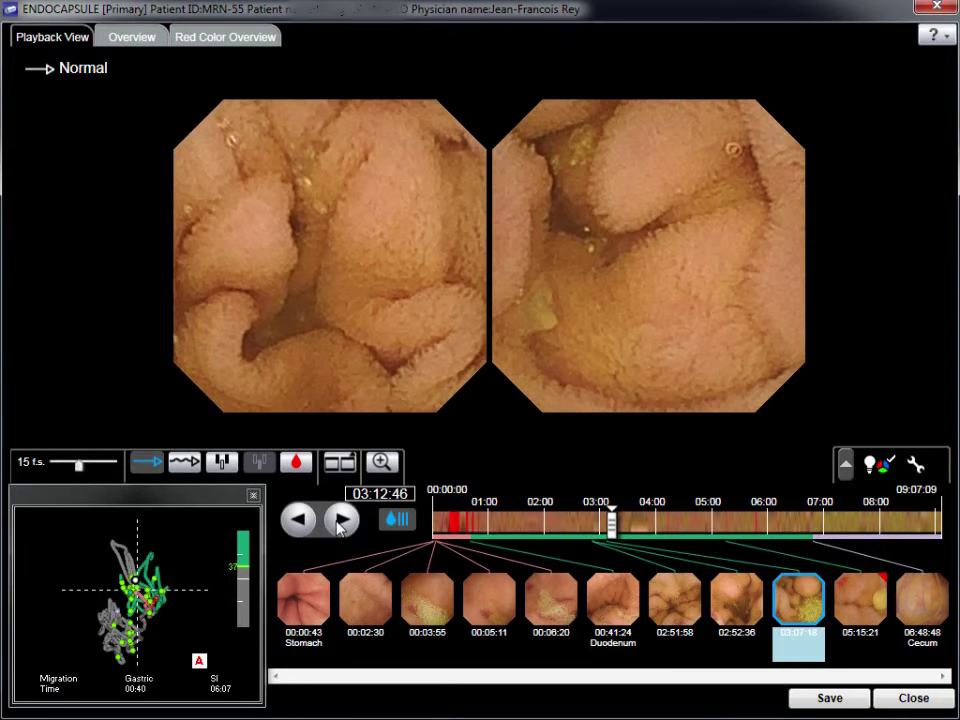
left_click(340, 519)
left_click(340, 519)
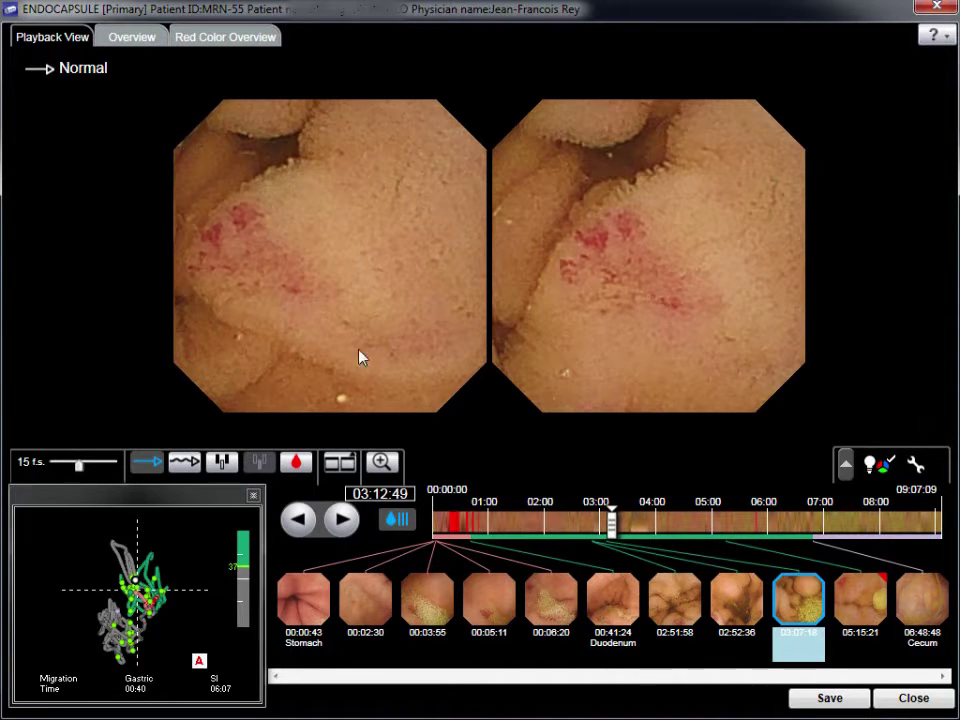
right_click(580, 284)
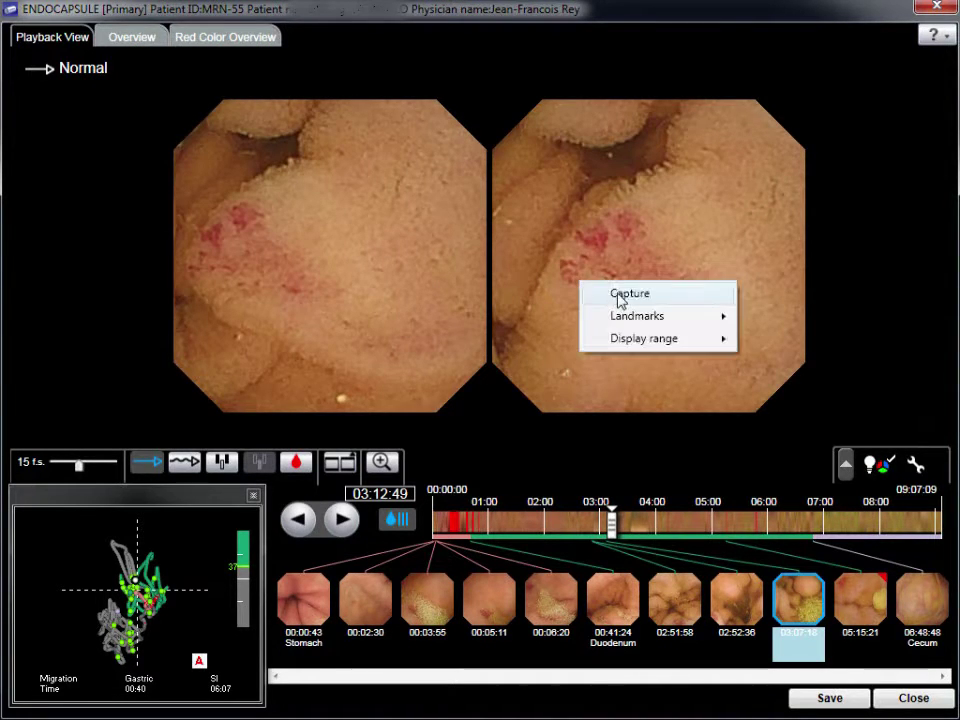
left_click(619, 296)
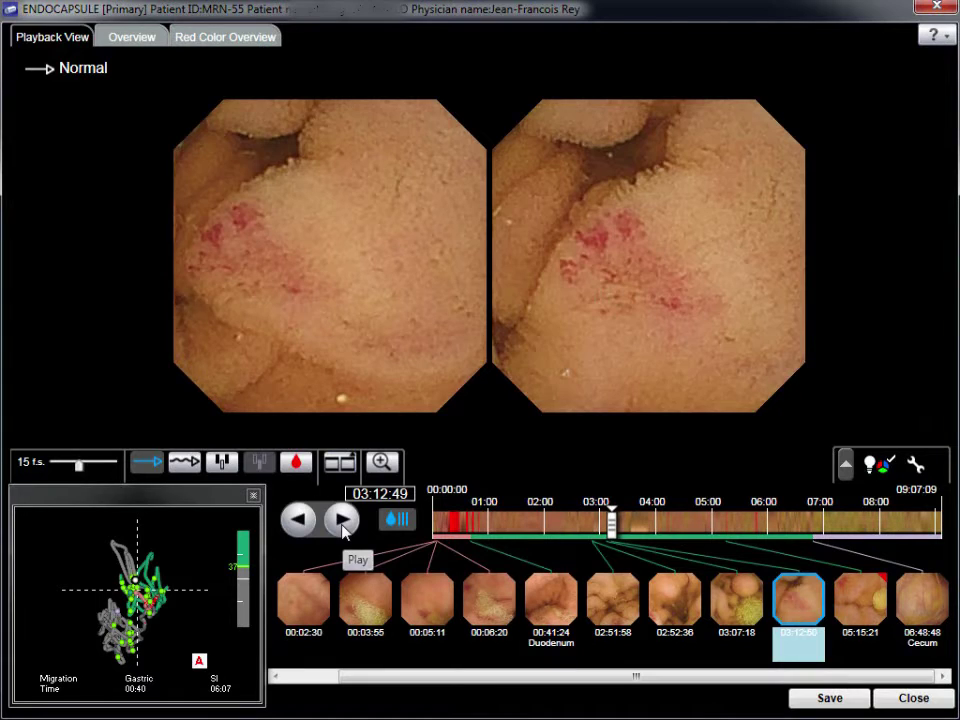
- Open the Overview, capture the thumbnail at 03:13:09 from the page 17 images, and view it enlarged
key("ctrl+Tab")
left_click(297, 519)
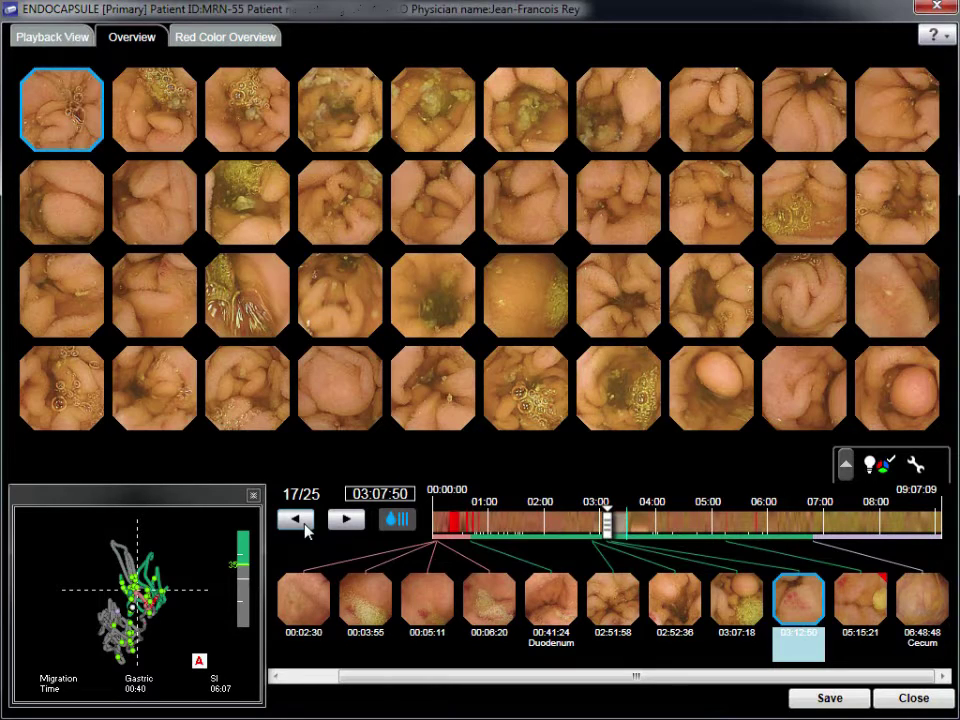
left_click(167, 270)
double_click(167, 270)
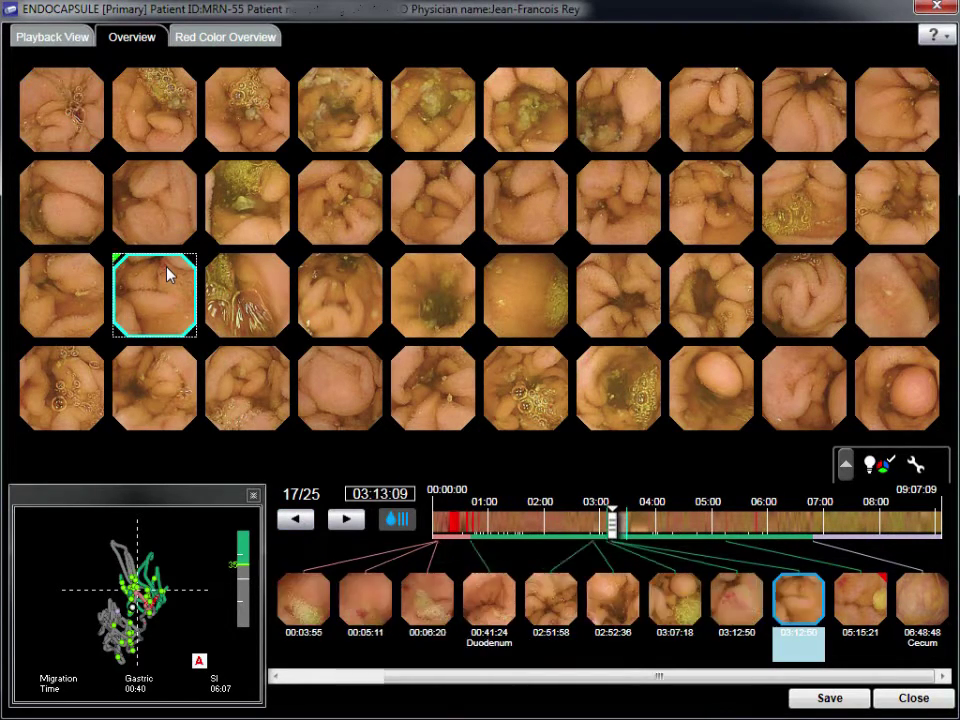
mouse_move(168, 273)
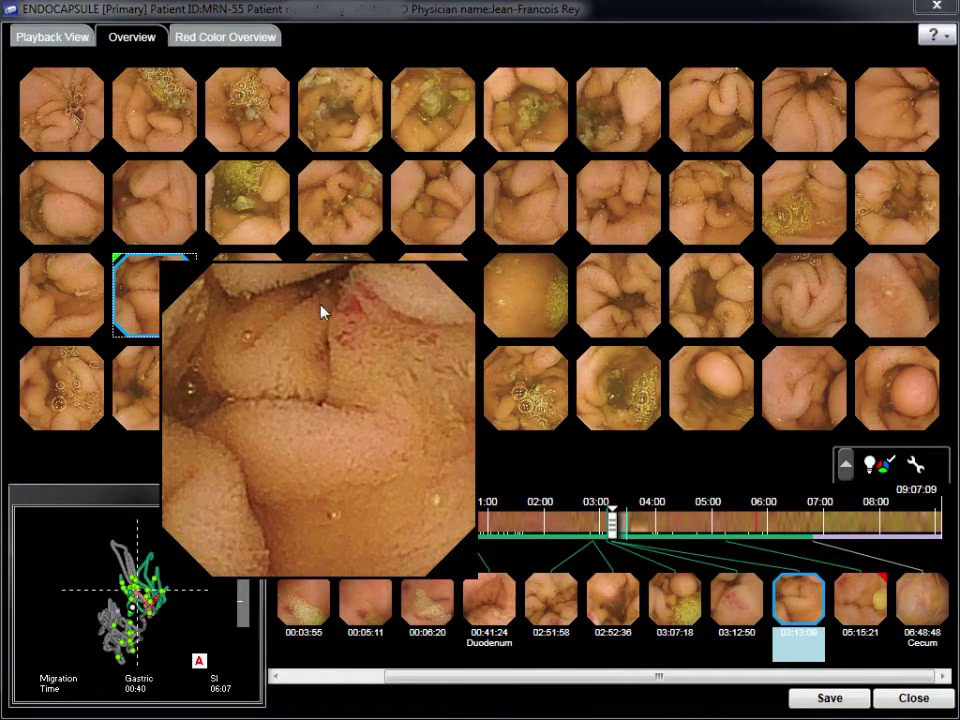
double_click(368, 289)
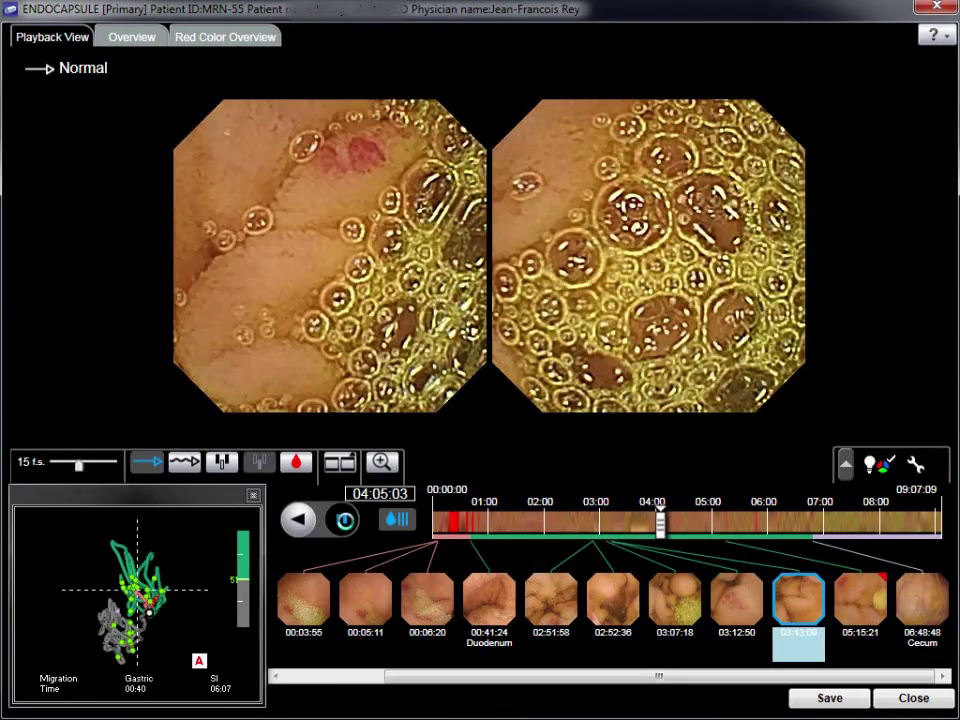
- Go back from 04:05:07 in Normal playback and capture the frame showing the red lesion at 04:05:03
left_click(297, 519)
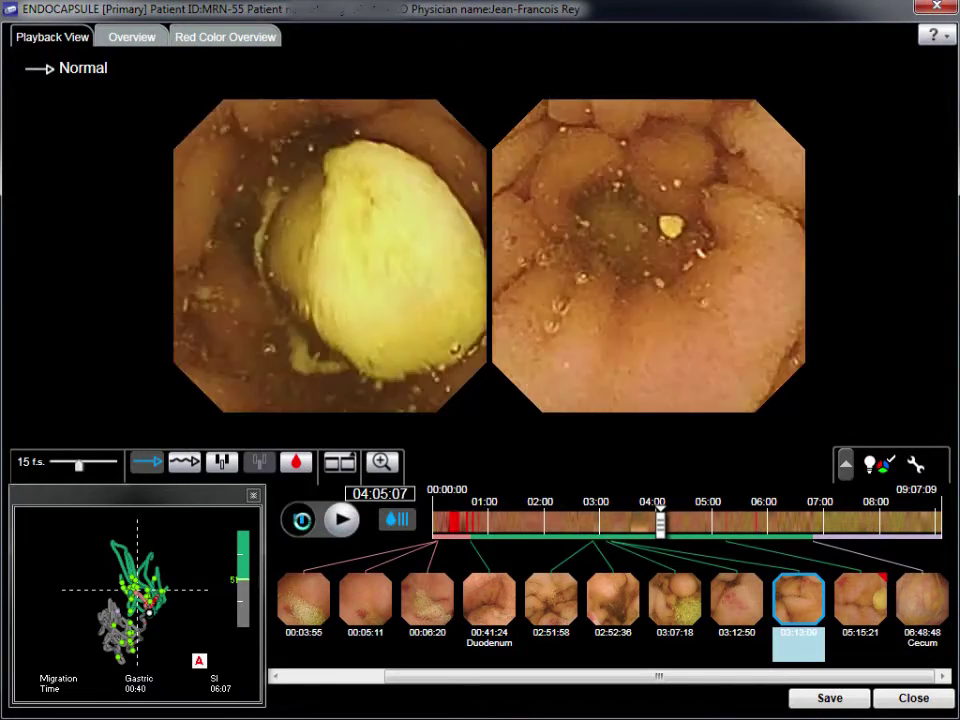
left_click(301, 519)
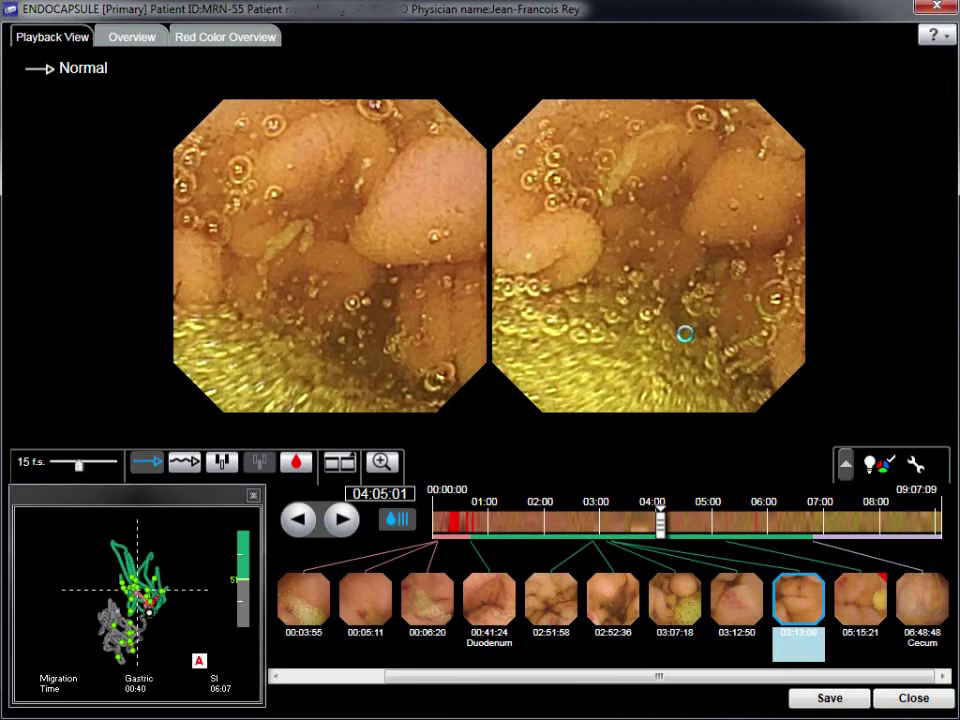
scroll(684, 335, "down", 2)
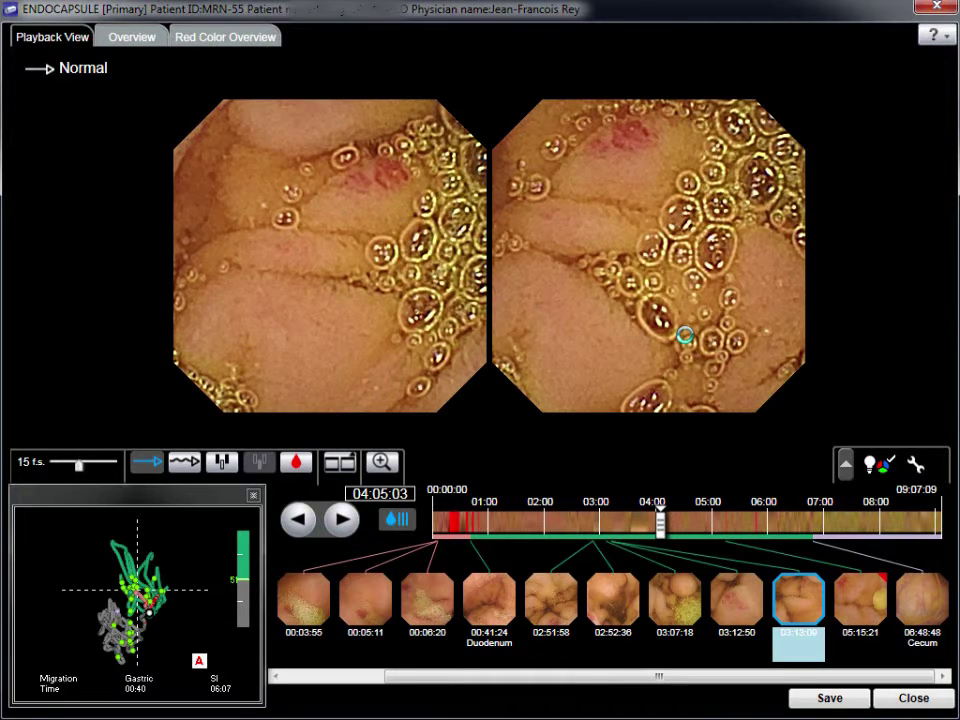
right_click(613, 172)
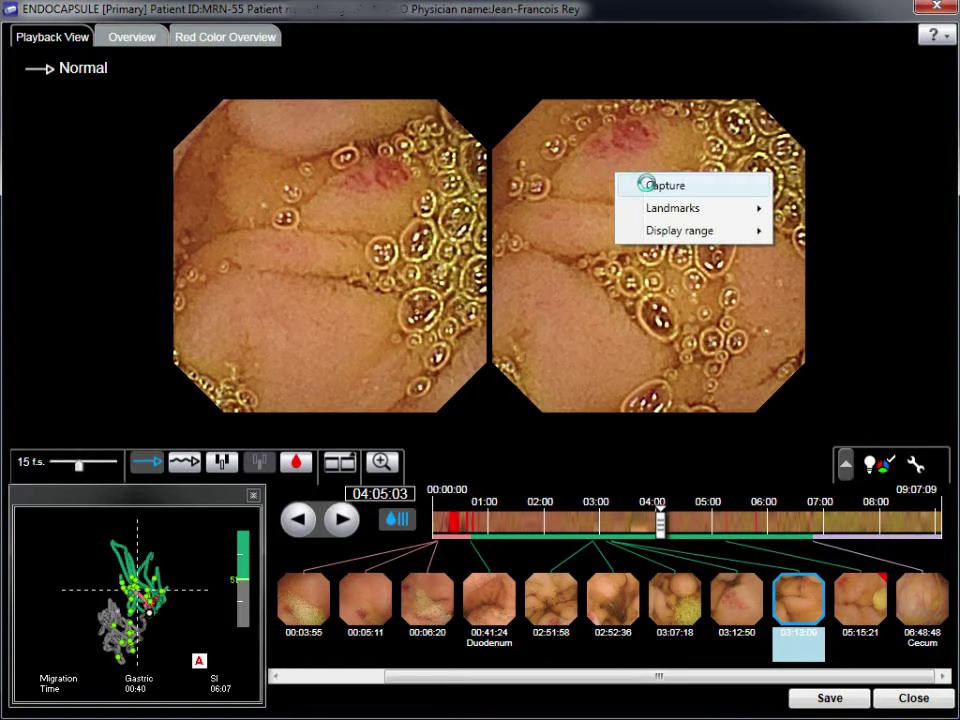
left_click(645, 185)
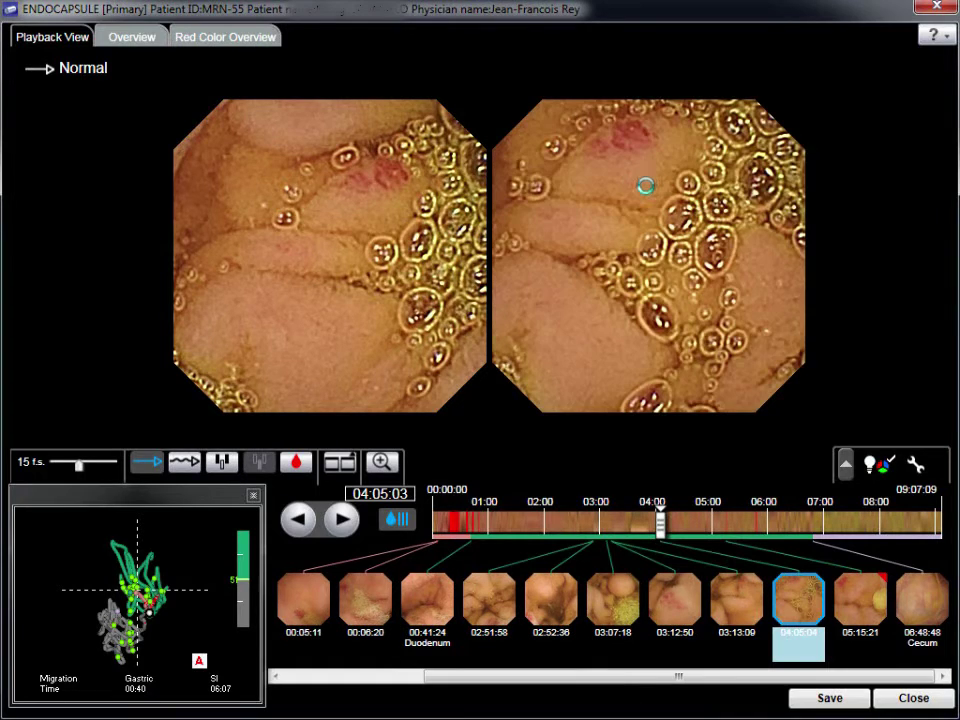
- Play forward from 04:05:03, jump ahead to 04:16:29, and review the images there backward and forward
left_click(337, 521)
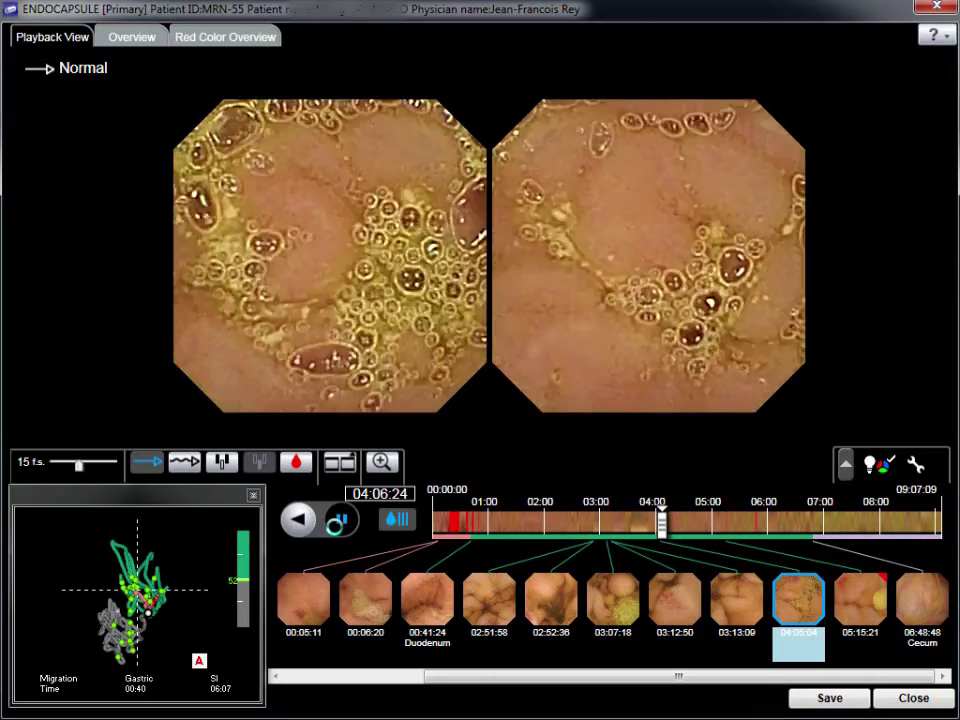
left_click(340, 518)
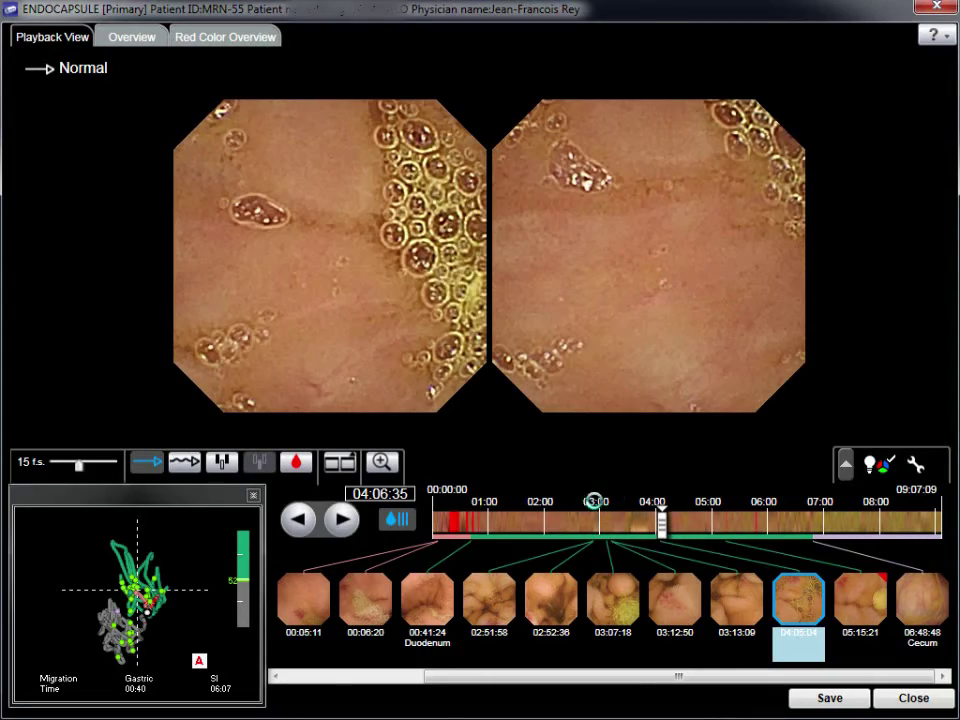
left_click_drag(660, 518, 670, 518)
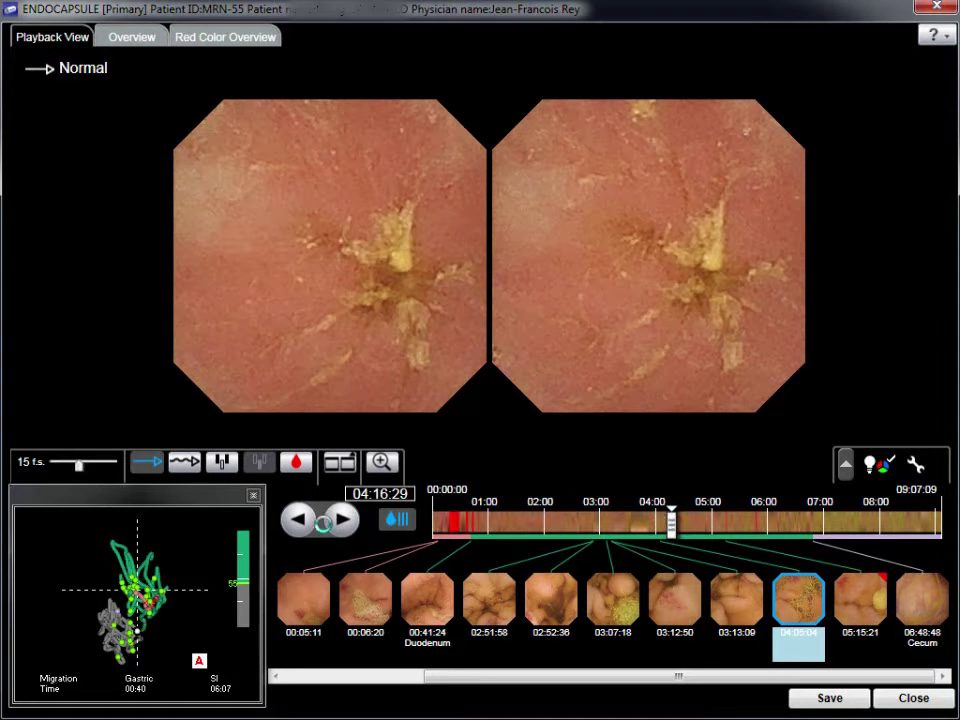
left_click(300, 518)
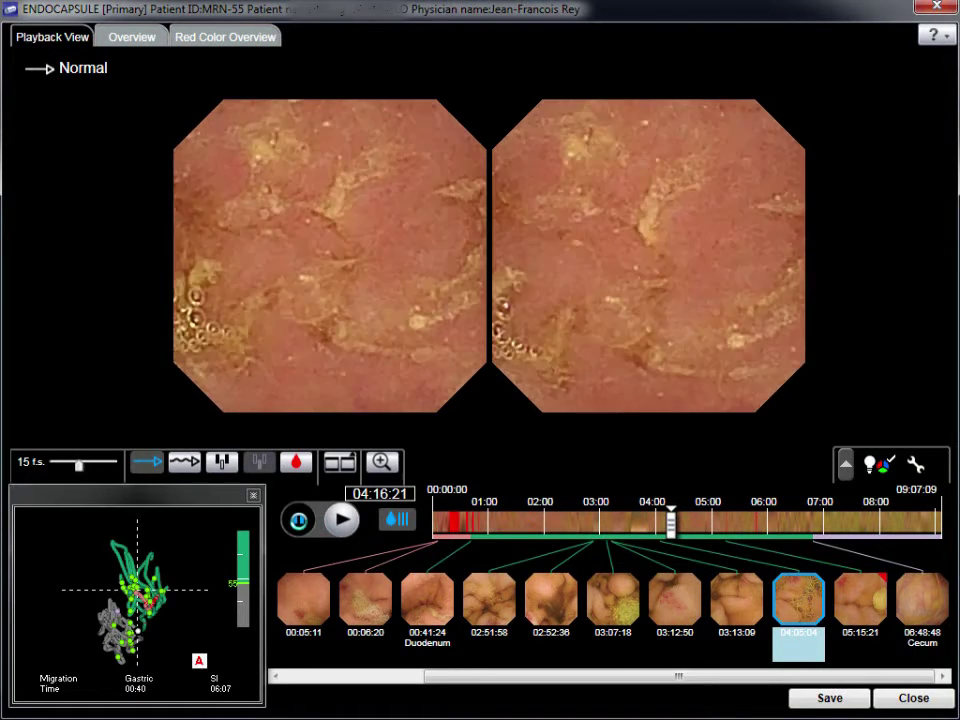
left_click(300, 518)
left_click(340, 518)
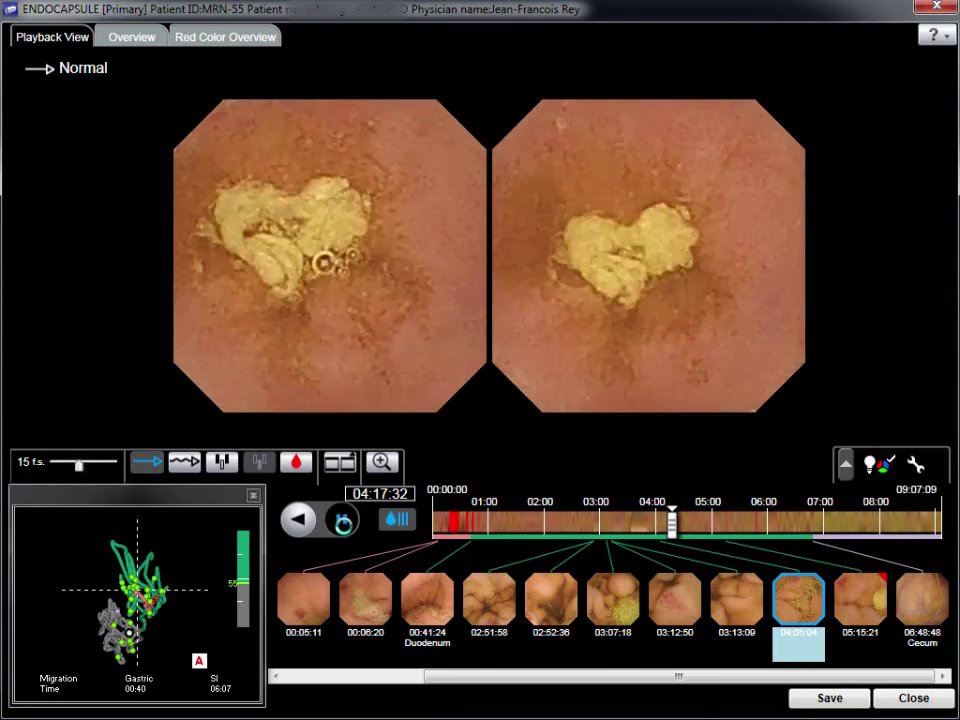
- Play backward and forward around 04:17:33, step to the frame with the red patch at 04:17:36, and capture it
left_click(342, 519)
left_click(298, 519)
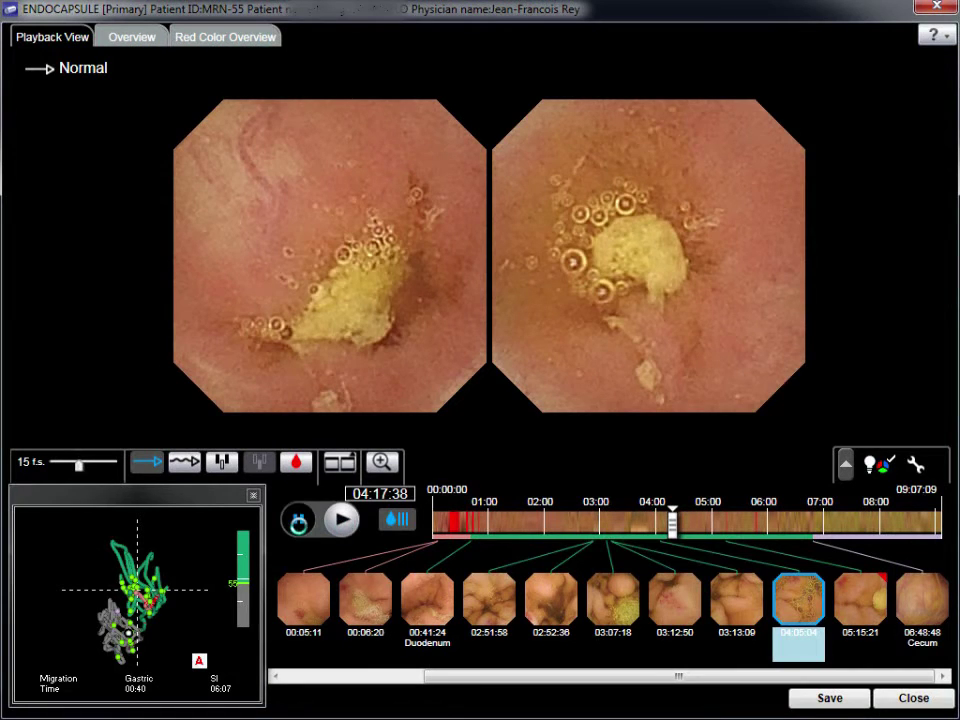
left_click(298, 519)
left_click(342, 519)
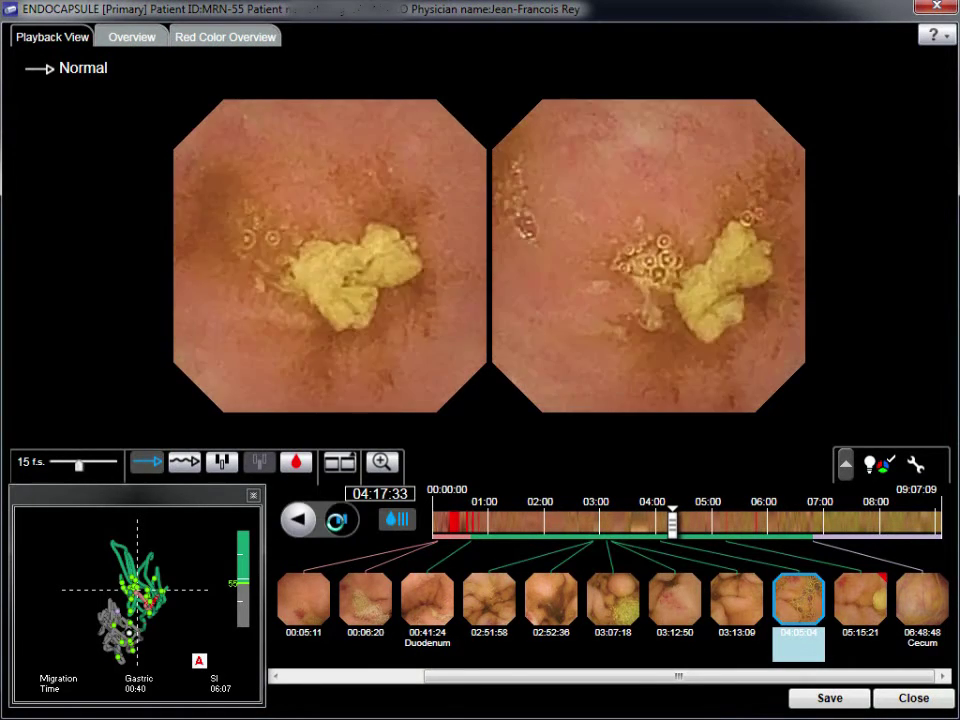
left_click(342, 519)
left_click(298, 519)
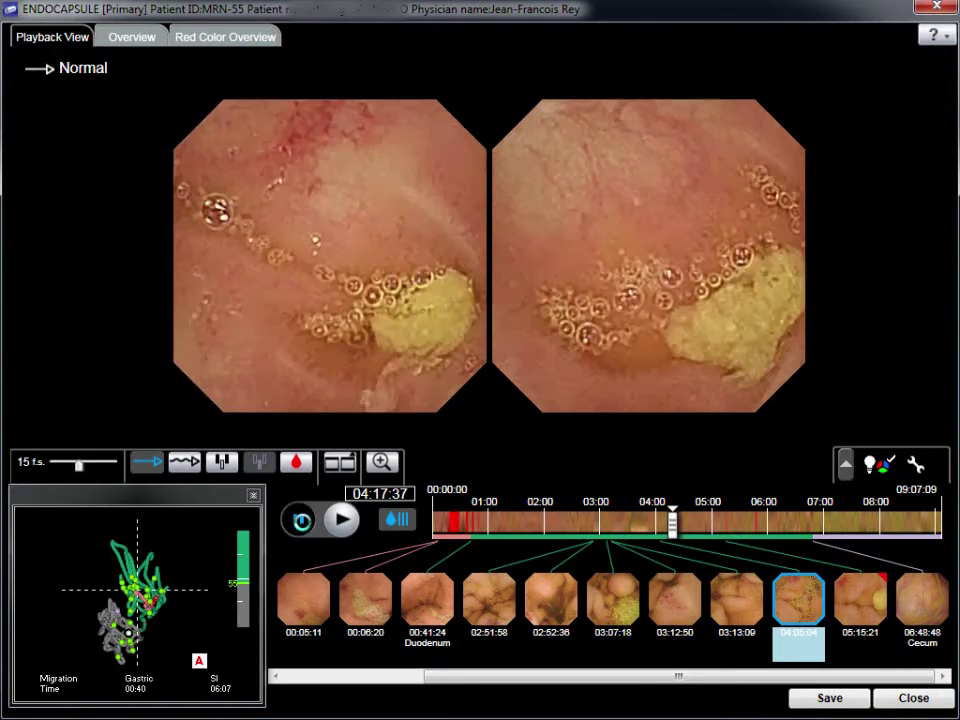
key("space")
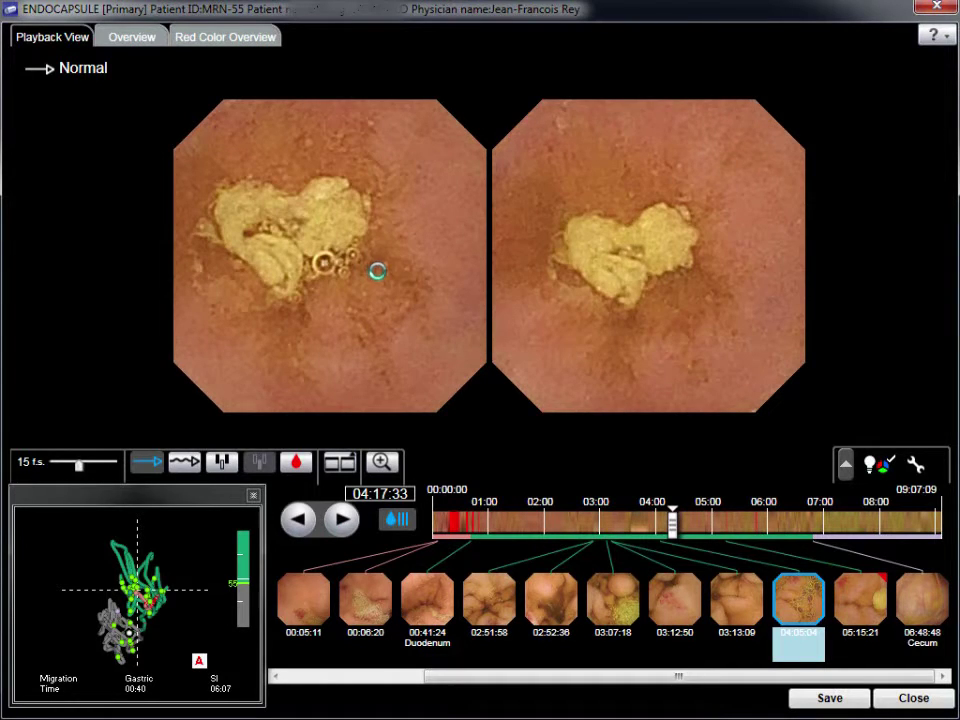
key("Right")
key("Right")
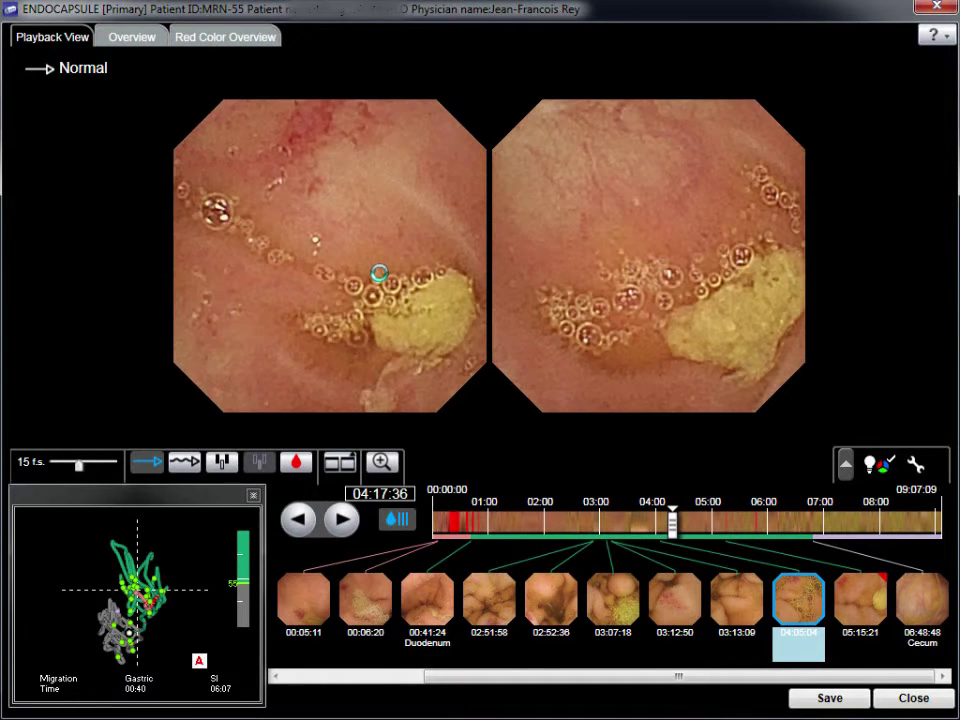
right_click(333, 158)
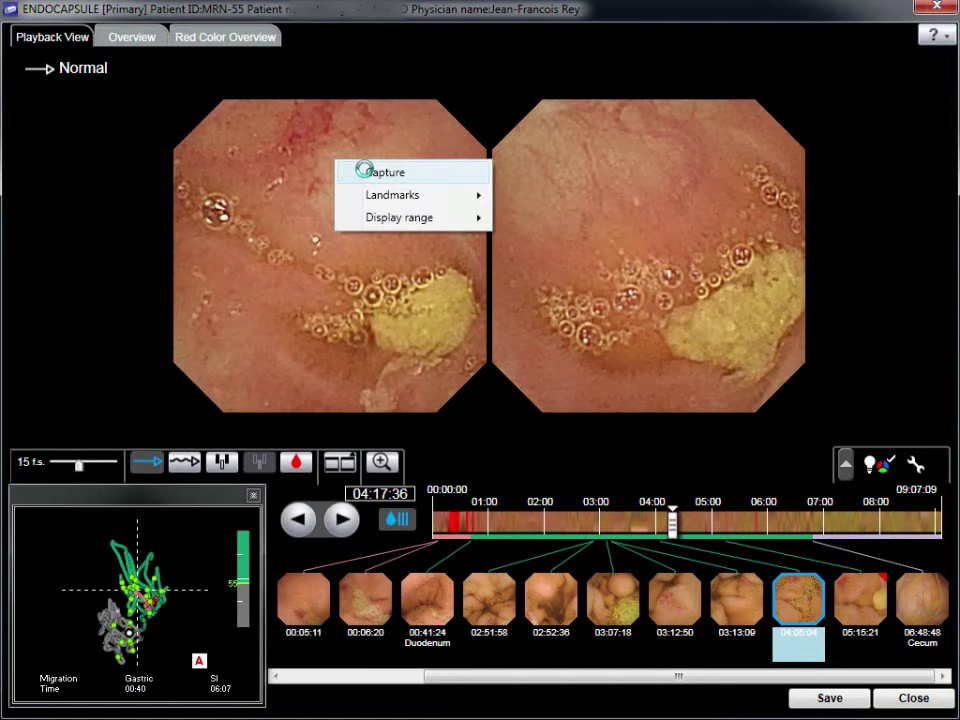
left_click(370, 172)
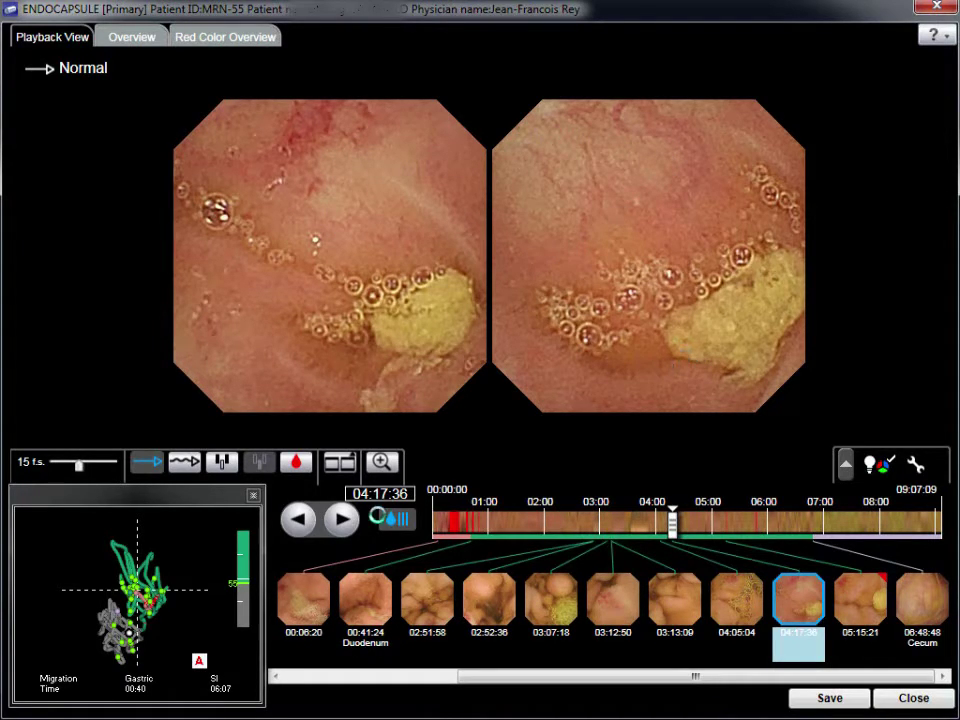
- Go to the captured image at 05:15:21, check its position along the small bowel, and play forward to 05:17:04
mouse_move(243, 578)
left_mouse_down()
mouse_move(234, 581)
mouse_move(240, 602)
mouse_move(243, 594)
left_mouse_up()
left_click(862, 600)
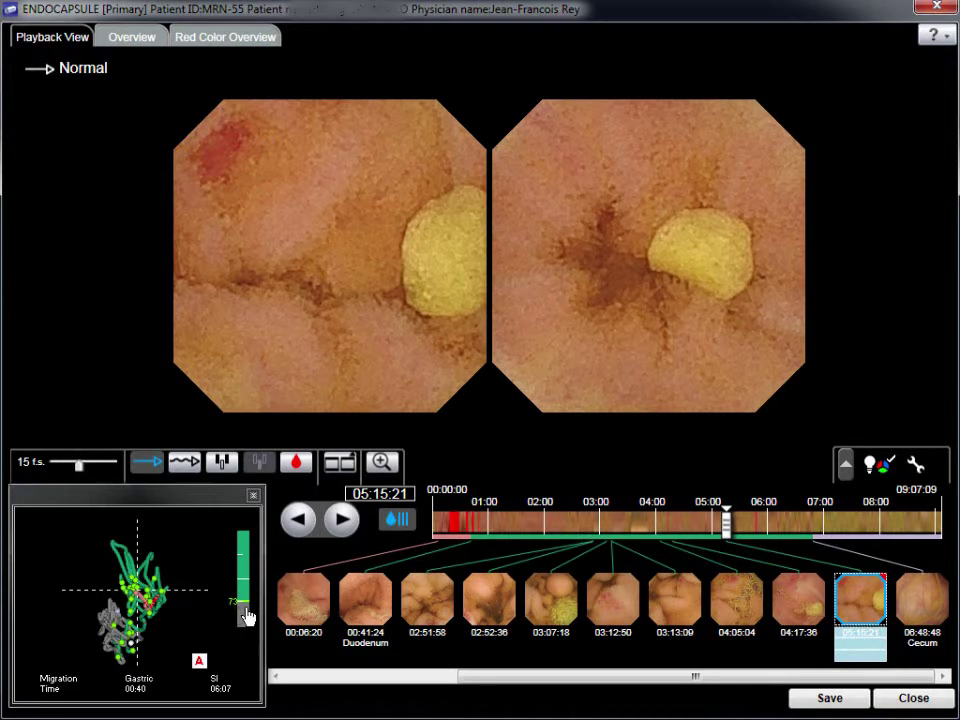
mouse_move(247, 612)
left_mouse_down()
mouse_move(244, 604)
mouse_move(242, 621)
mouse_move(243, 604)
left_mouse_up()
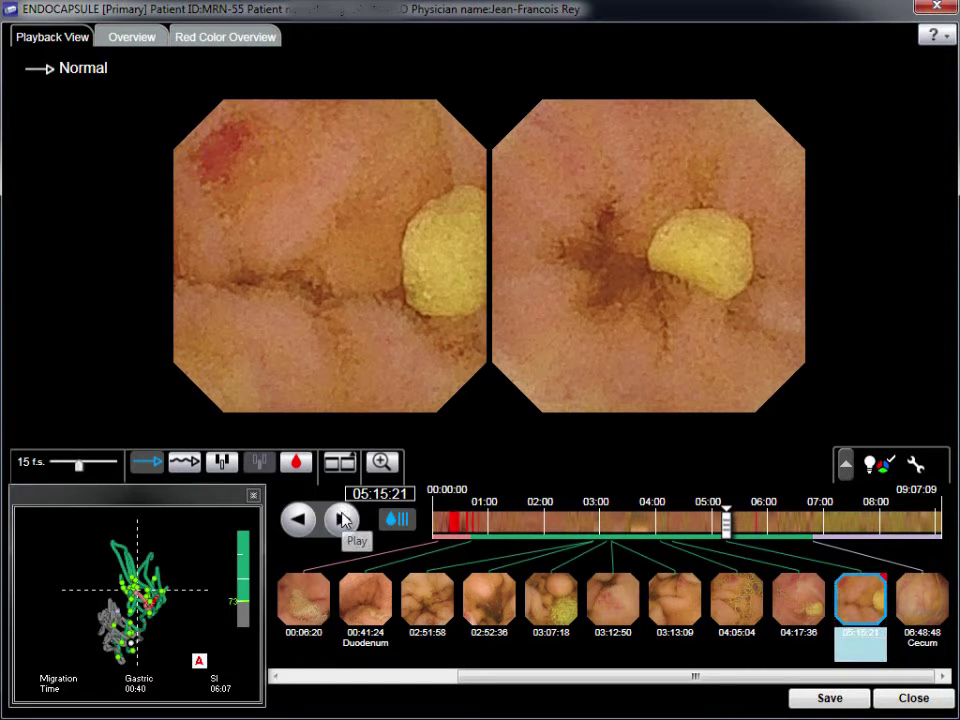
left_click(343, 518)
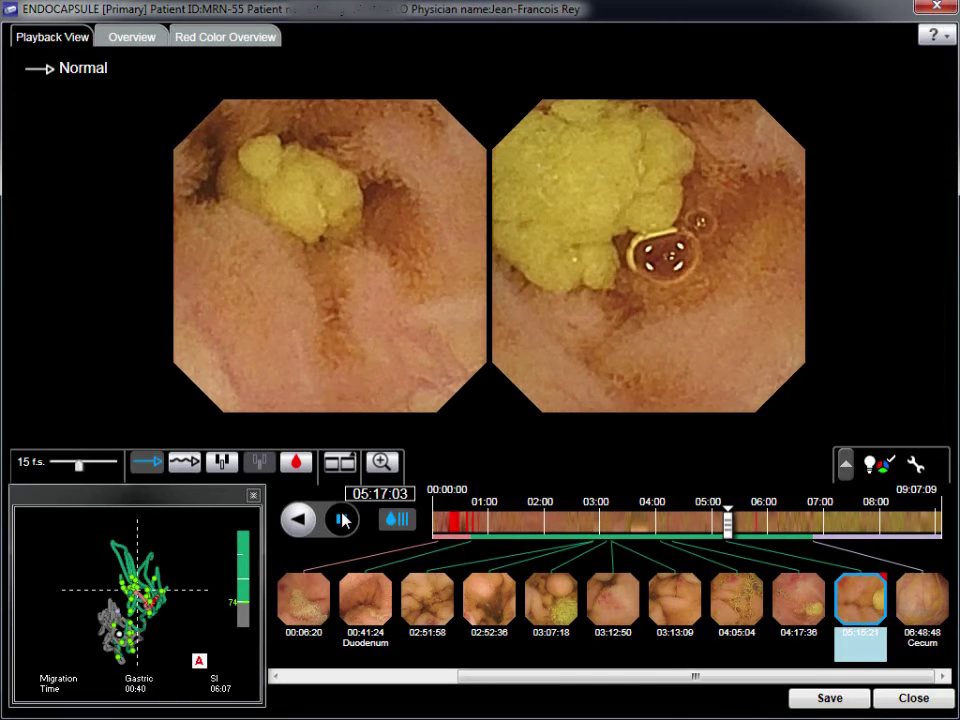
left_click(342, 519)
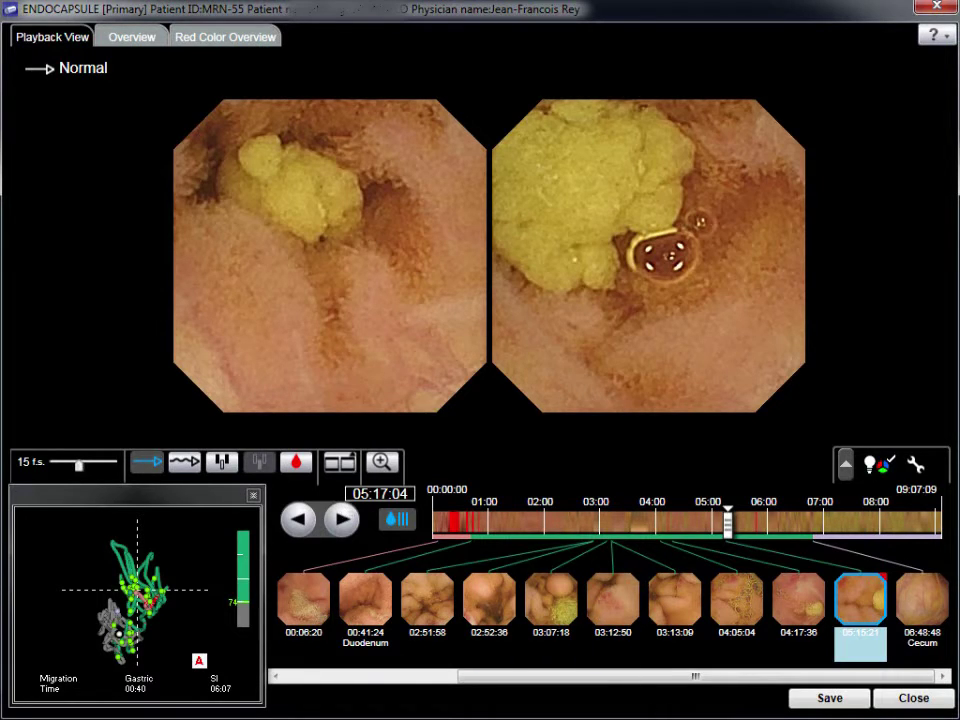
- Save the reading and, in the procedure note, mark the Stomach, 00:06:49 and 00:14:06 images for printing
left_click(810, 698)
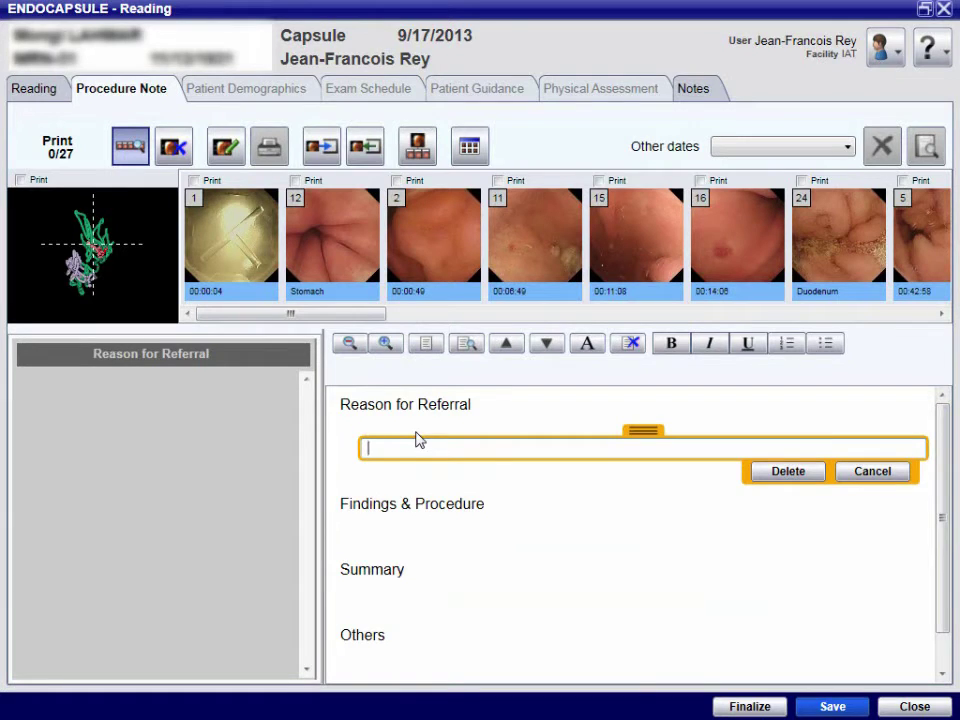
left_click(295, 181)
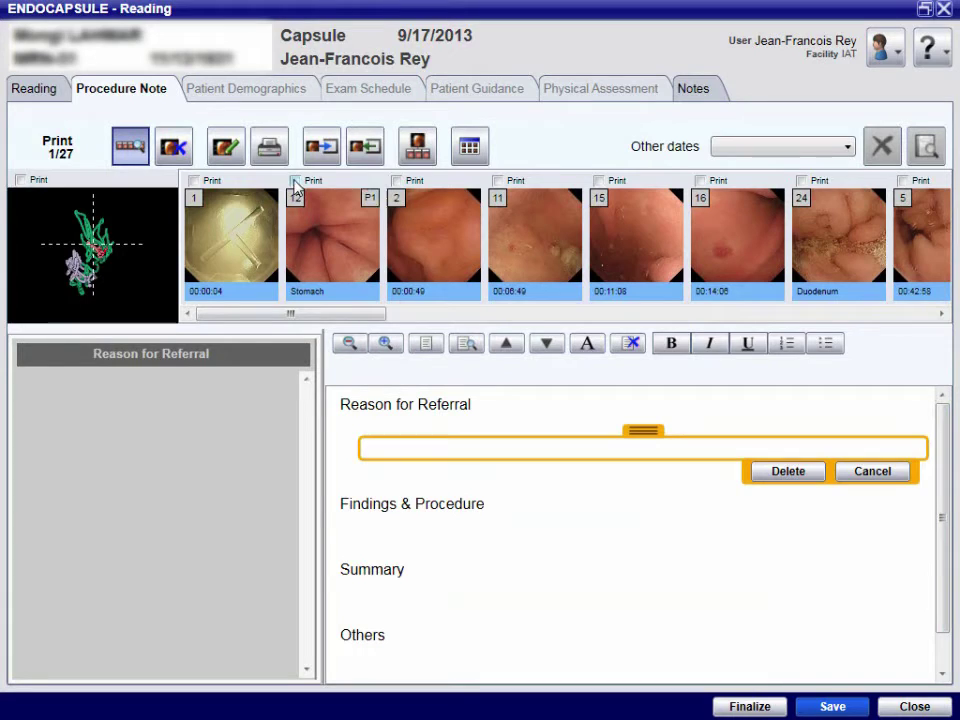
left_click(498, 181)
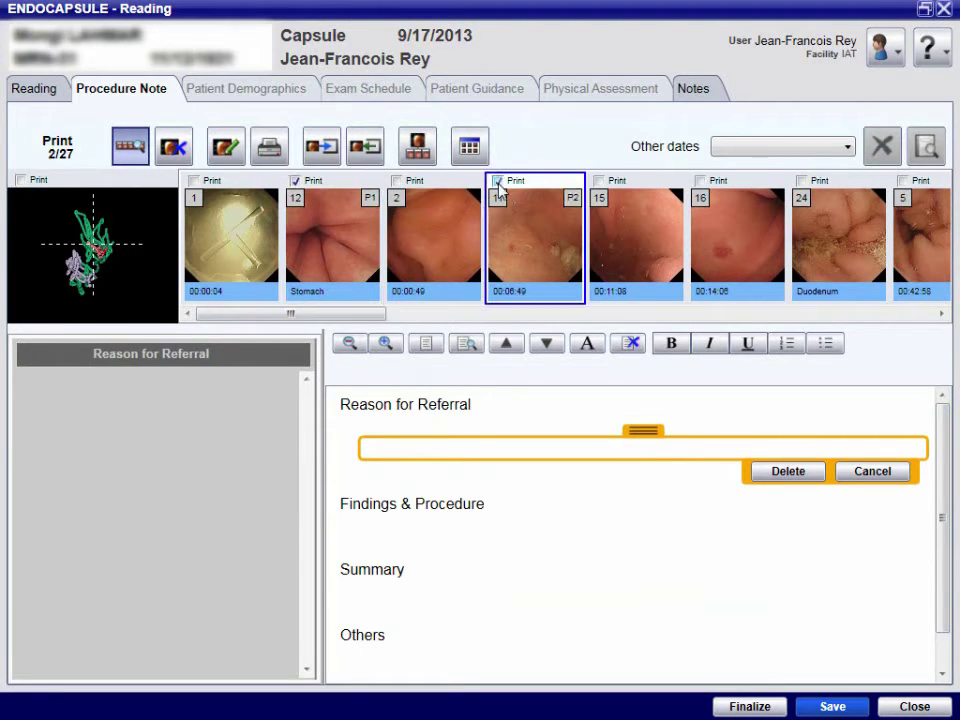
left_click(700, 181)
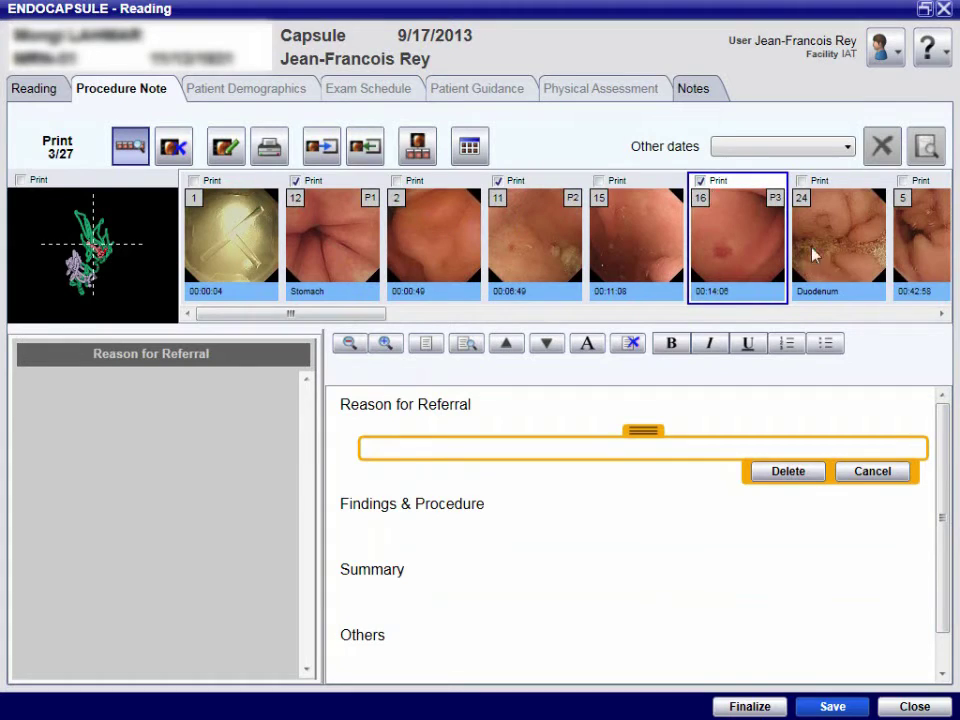
- Mark the Duodenum landmark image and the image at 00:46:18 for printing
left_click(942, 314)
left_click(942, 314)
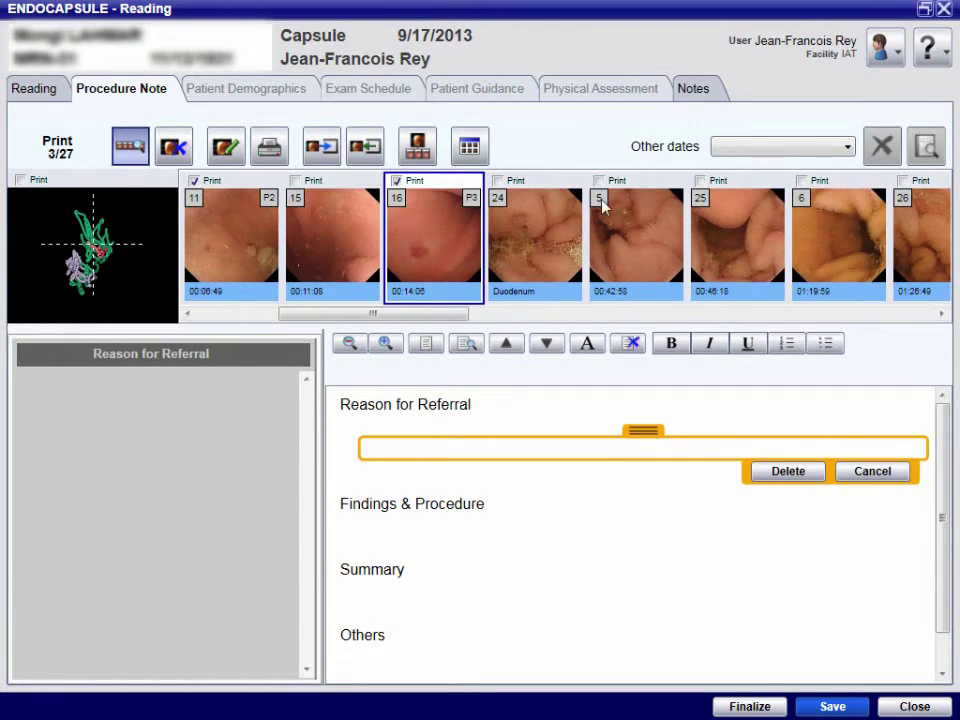
left_click(500, 183)
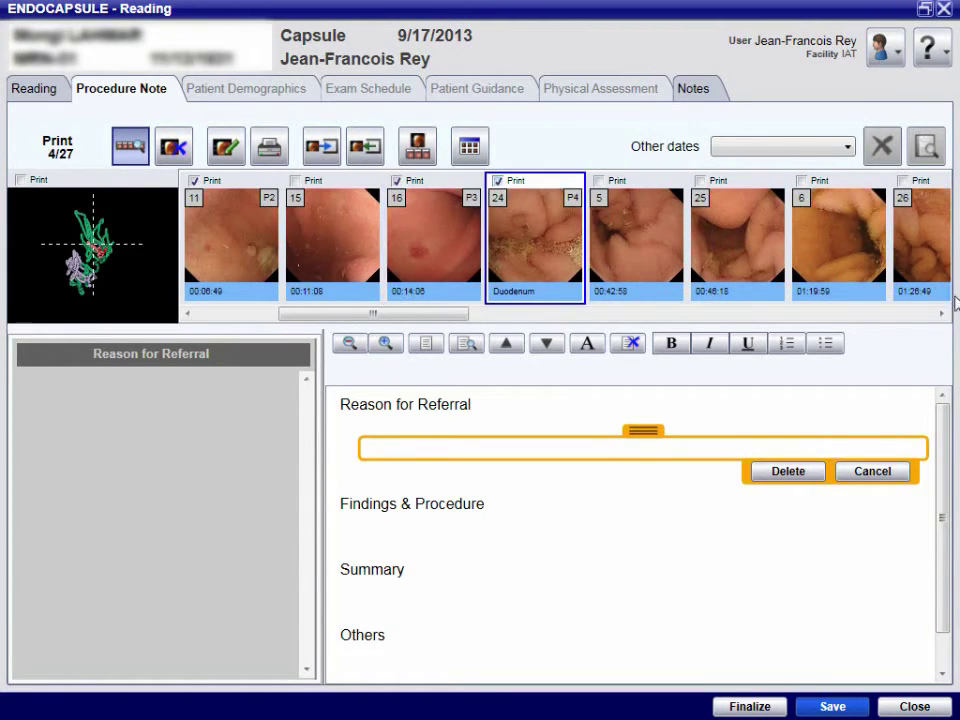
left_click(754, 204)
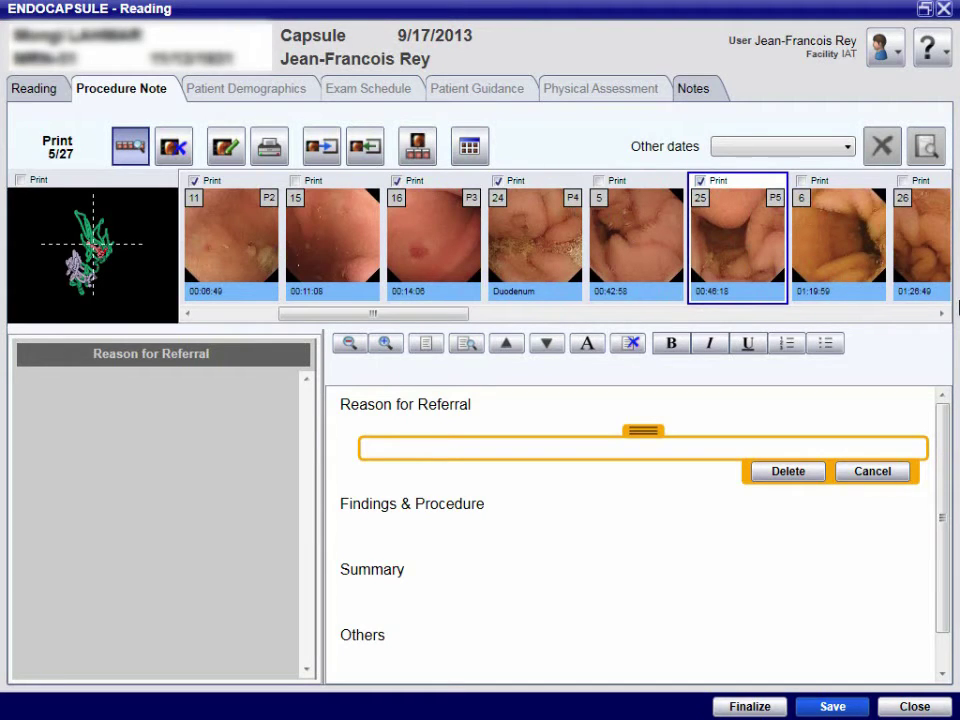
- Find the image at 03:13:09 further along the captured images and mark it for printing
left_click(941, 313)
left_click(941, 313)
left_click(941, 313)
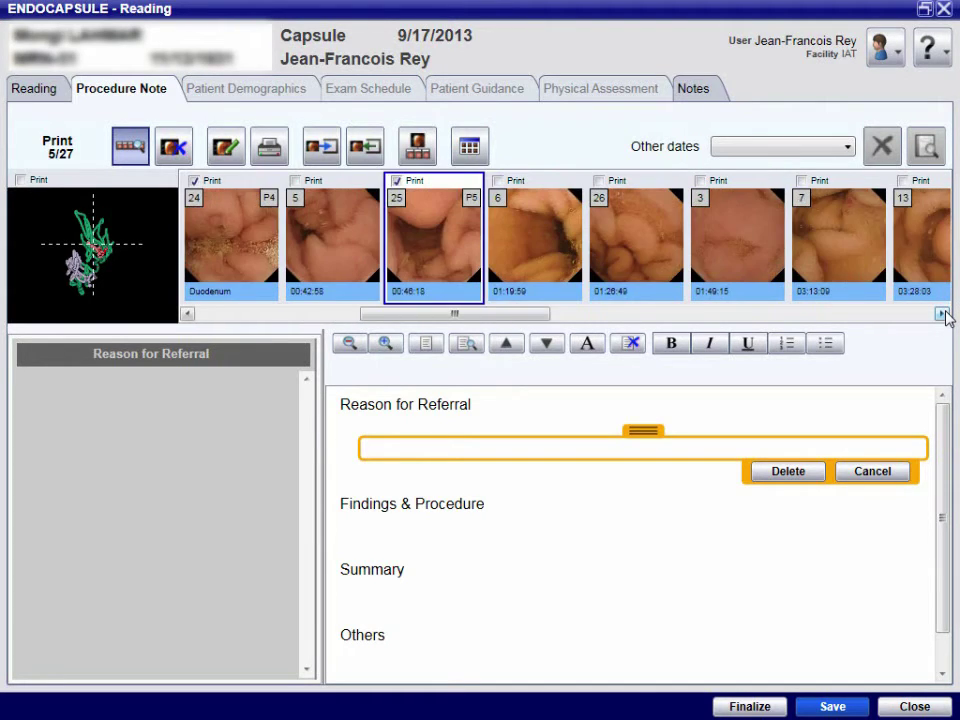
left_click(941, 313)
left_click(941, 313)
left_click(941, 313)
left_click(941, 313)
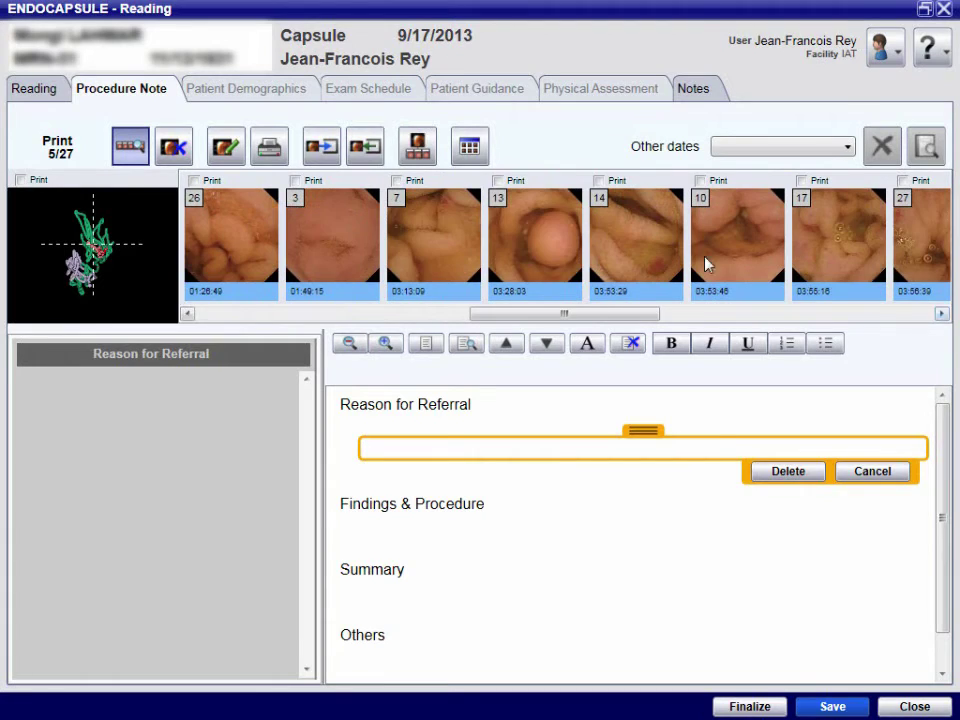
left_click(428, 190)
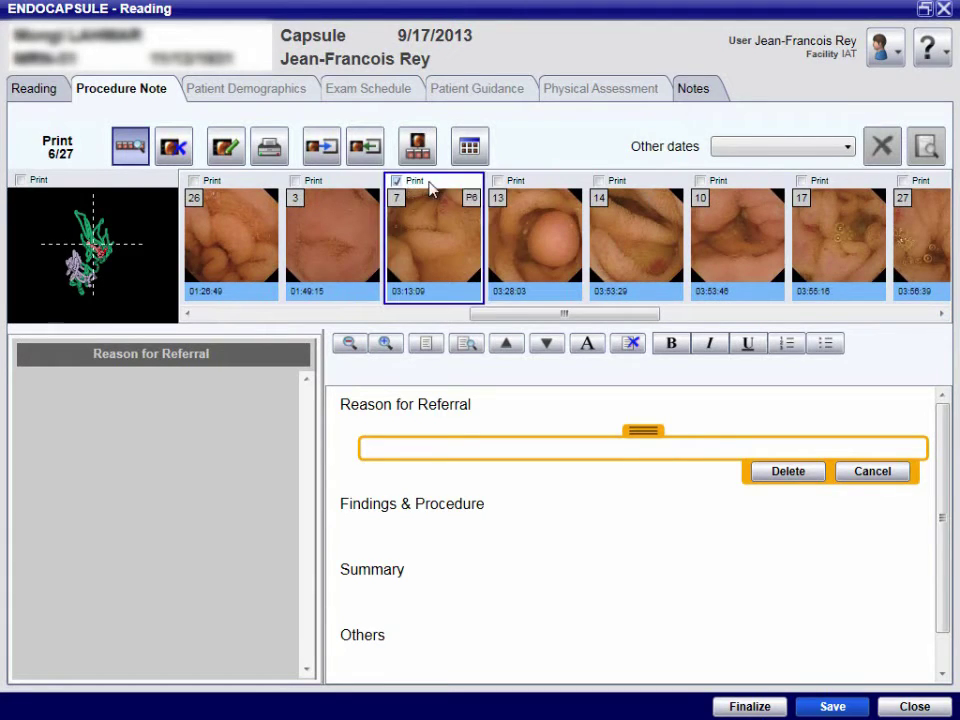
- Mark the images at 03:28:03, 03:53:29, 04:05:04 and 04:17:32 for printing
left_click(500, 190)
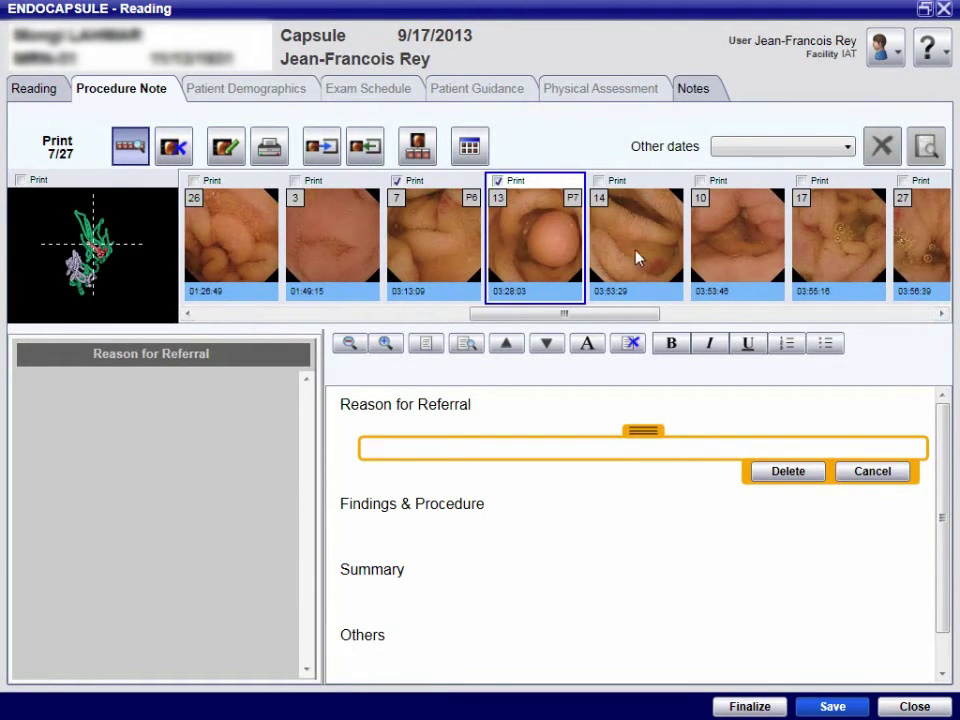
left_click(600, 186)
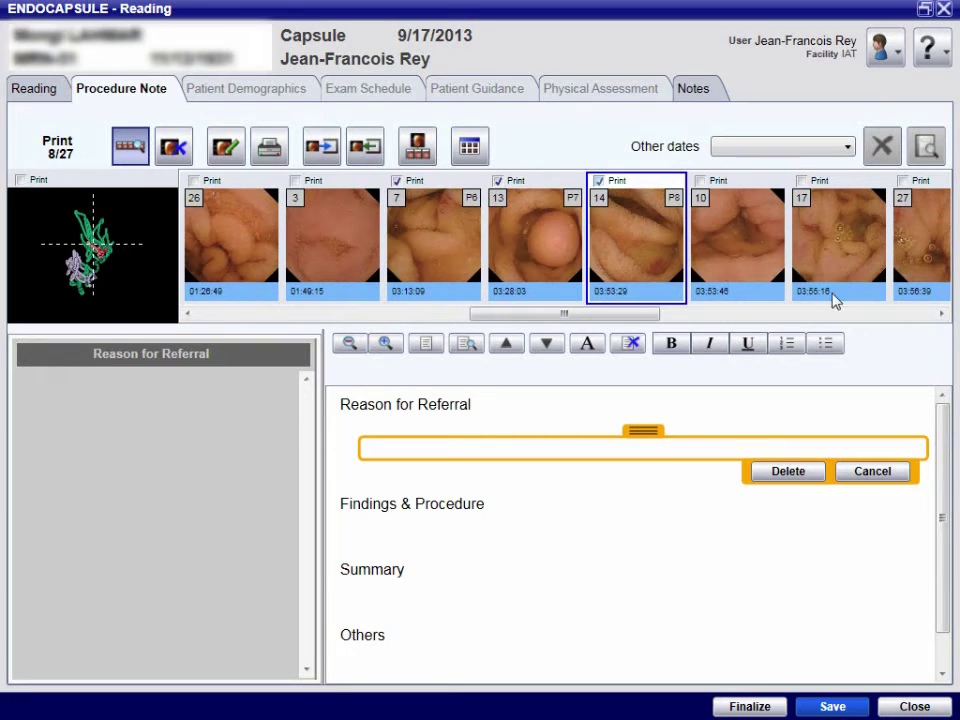
left_click(943, 318)
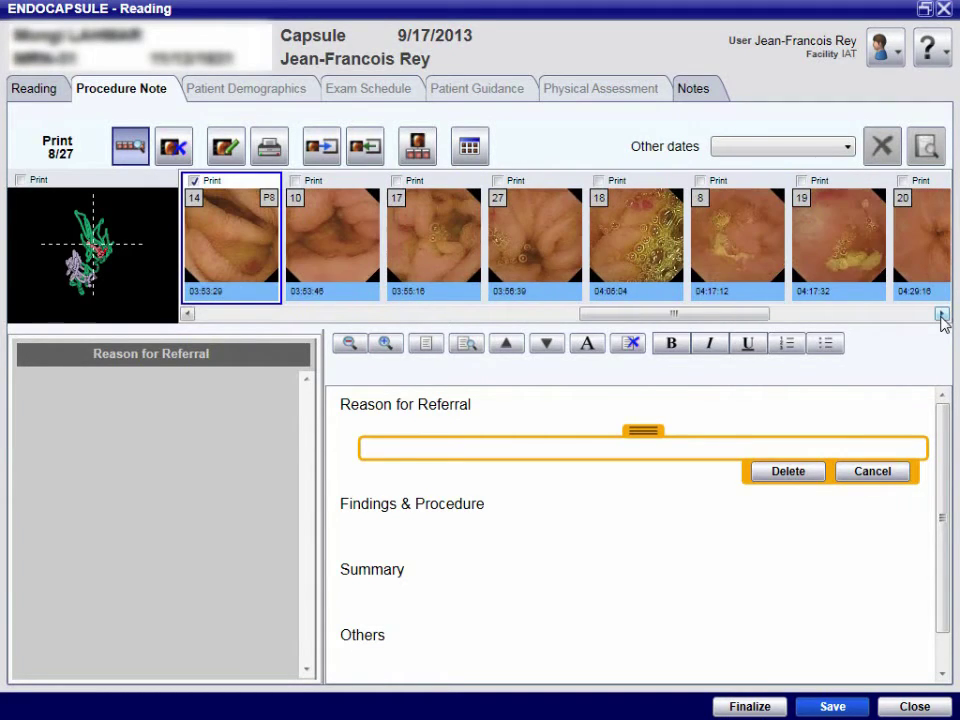
left_click(599, 183)
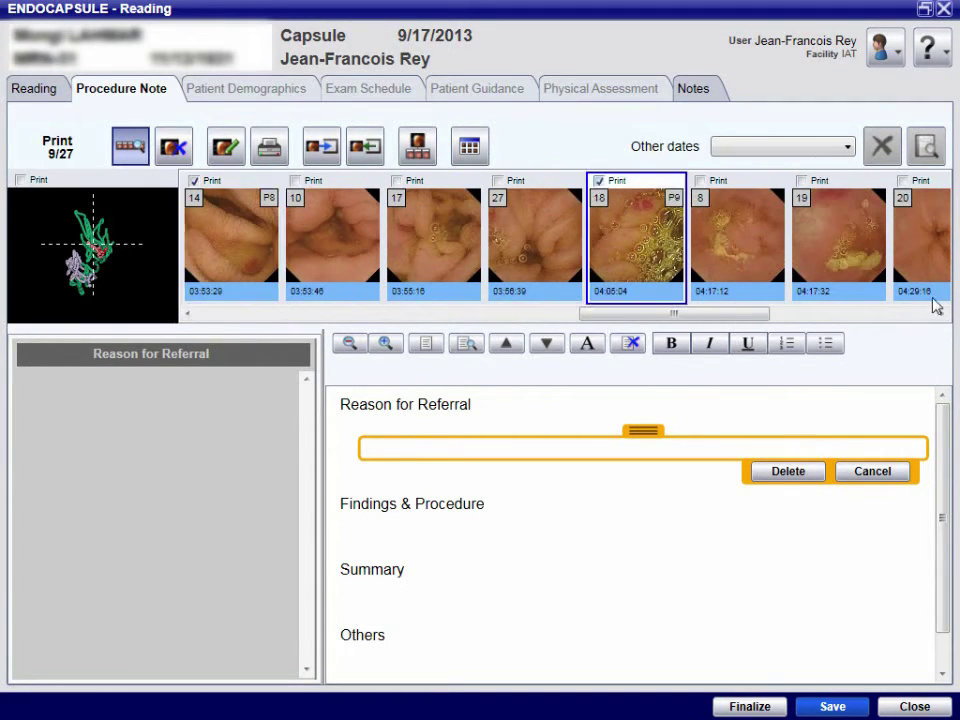
left_click(801, 182)
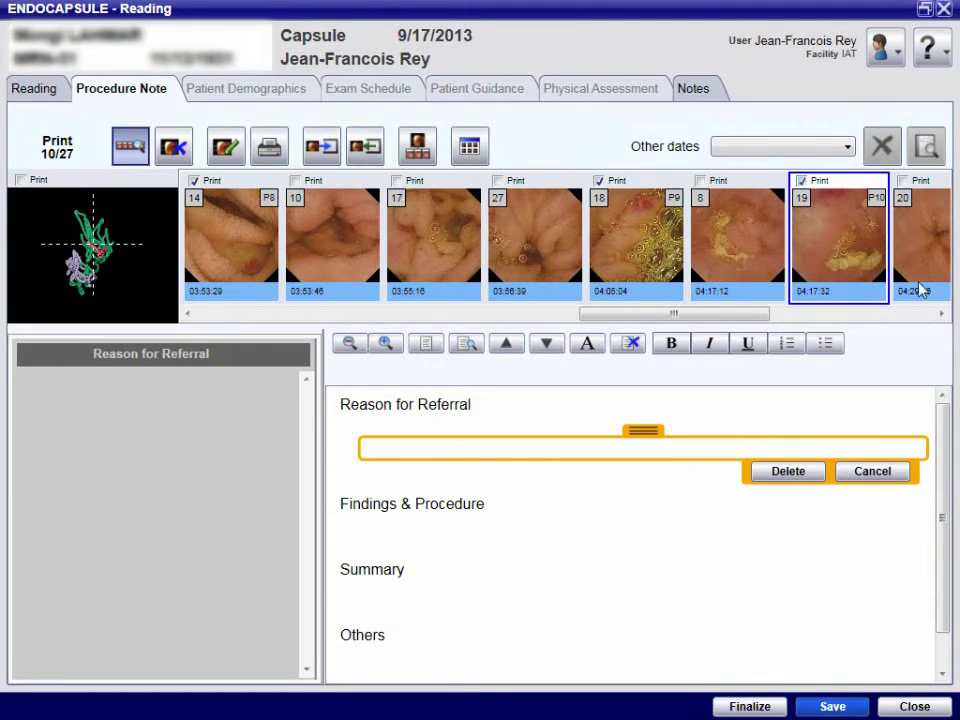
- Mark the image at 05:15:37 and the Cecum landmark image for printing
left_click(941, 314)
left_click(941, 314)
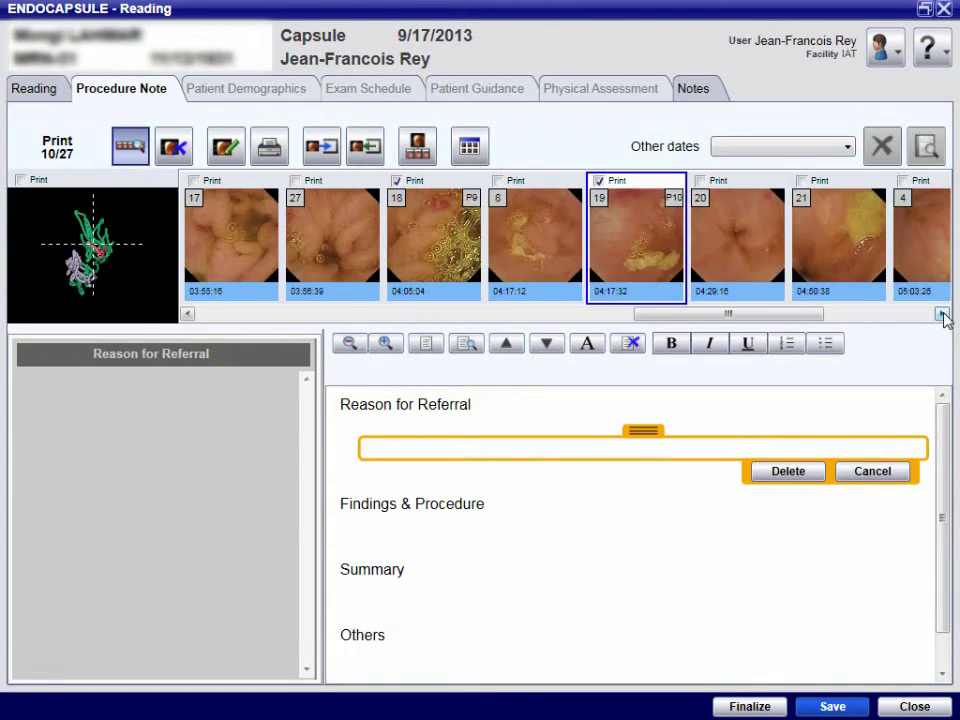
left_click(941, 314)
left_click(941, 314)
left_click(941, 314)
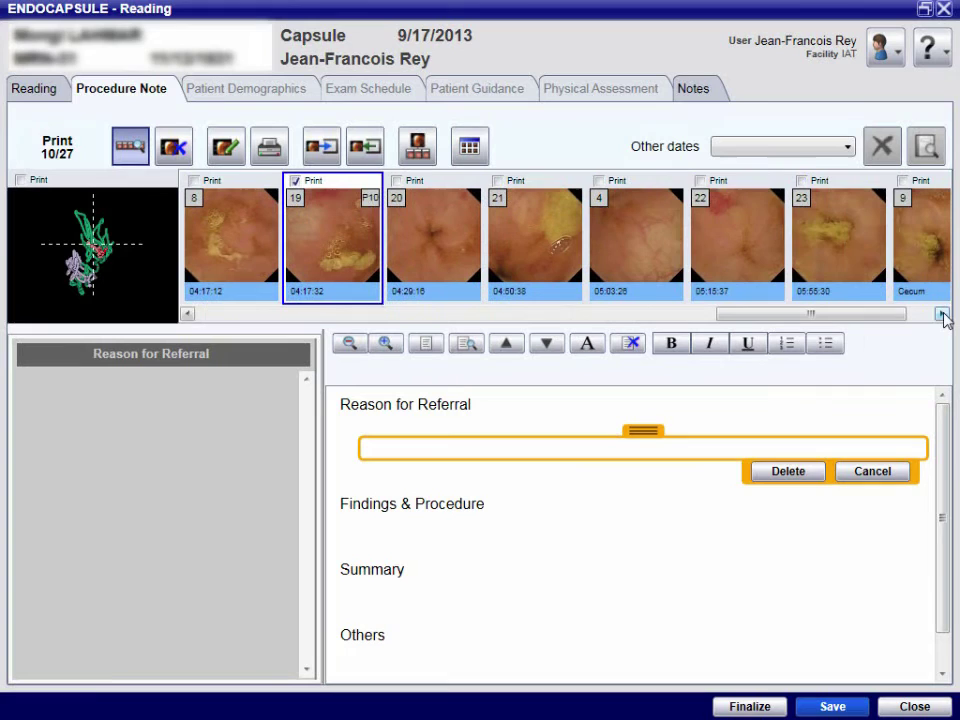
left_click(755, 203)
left_click(941, 314)
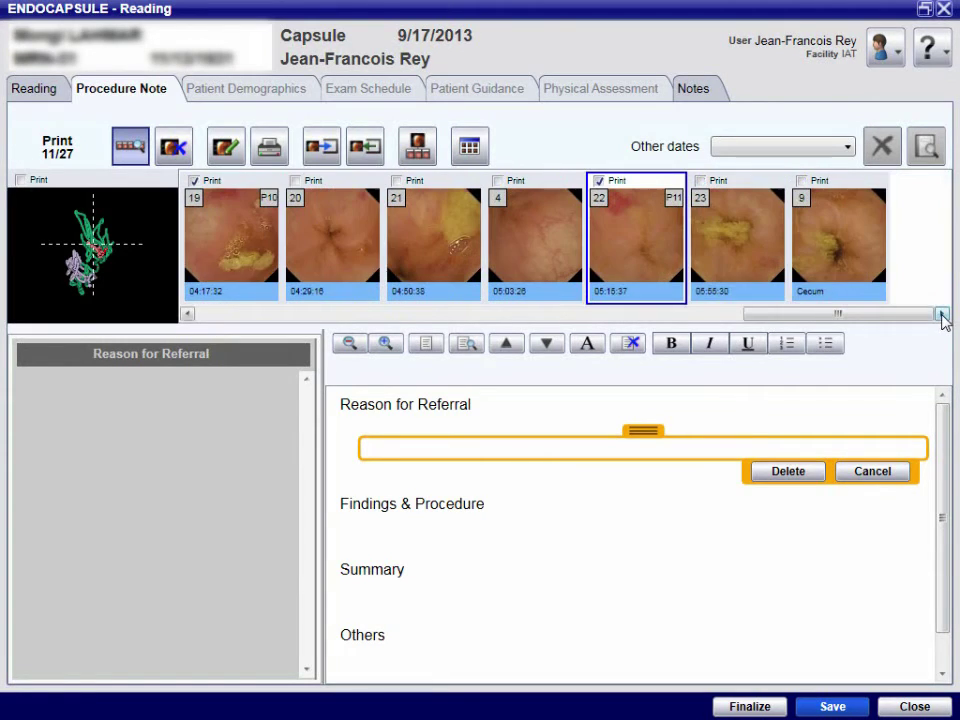
left_click(801, 181)
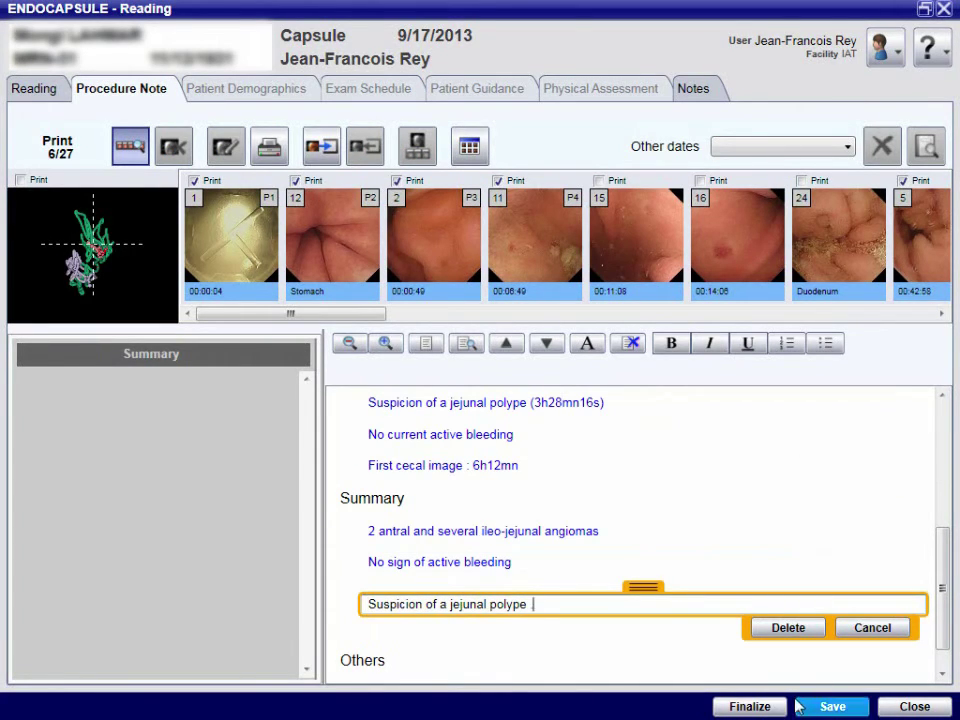
- Review the procedure note text from Reason for Referral through Findings & Procedure and Summary to Others
left_click_drag(943, 596, 930, 446)
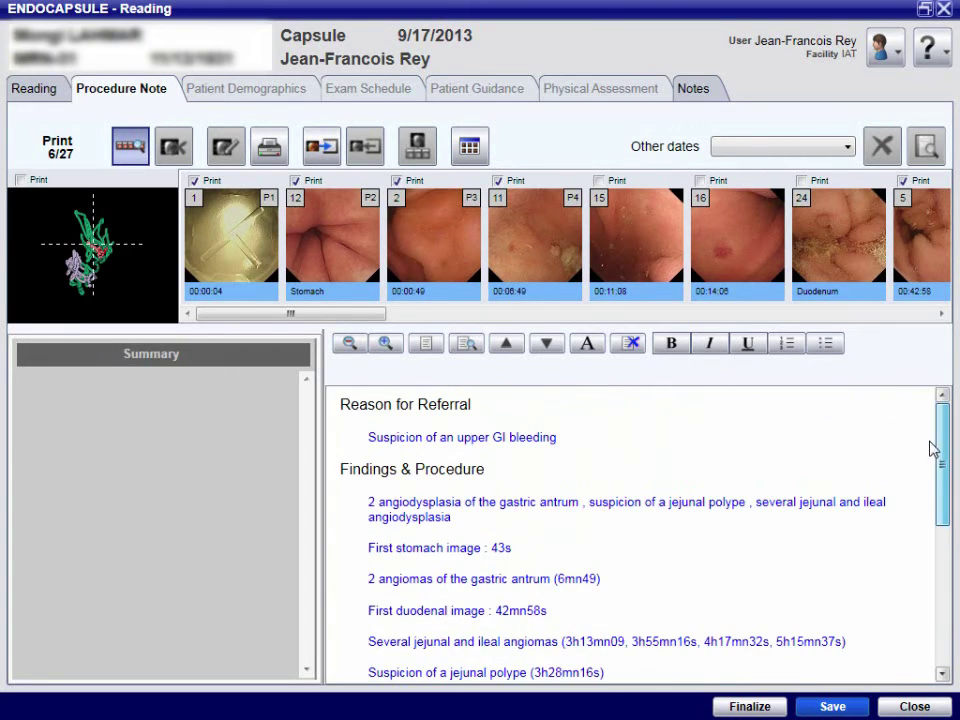
left_click(943, 676)
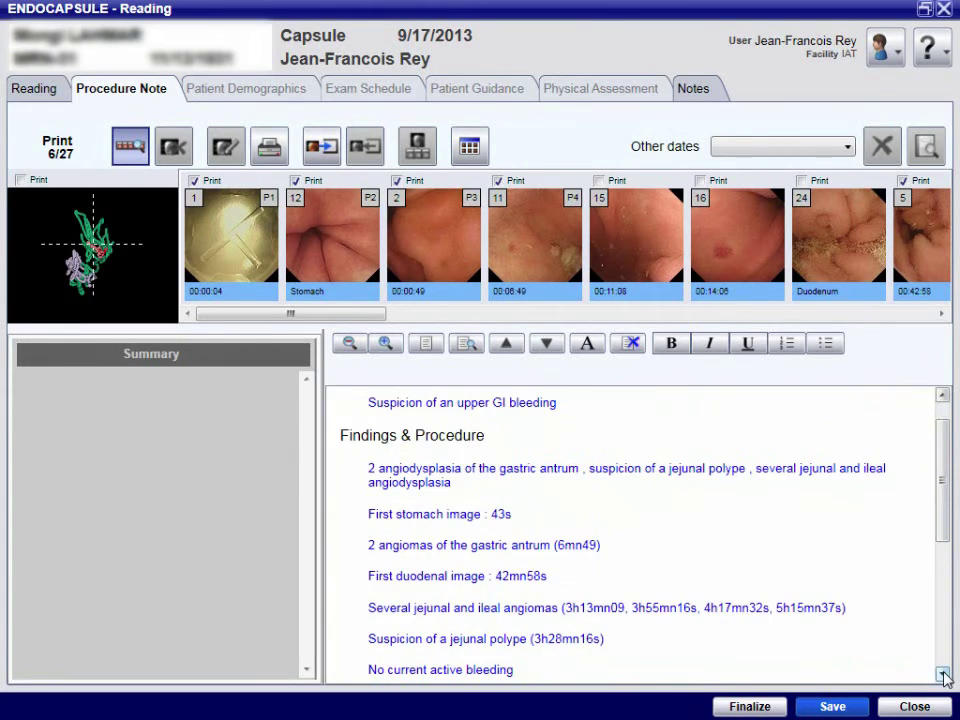
left_click(943, 676)
left_click(943, 676)
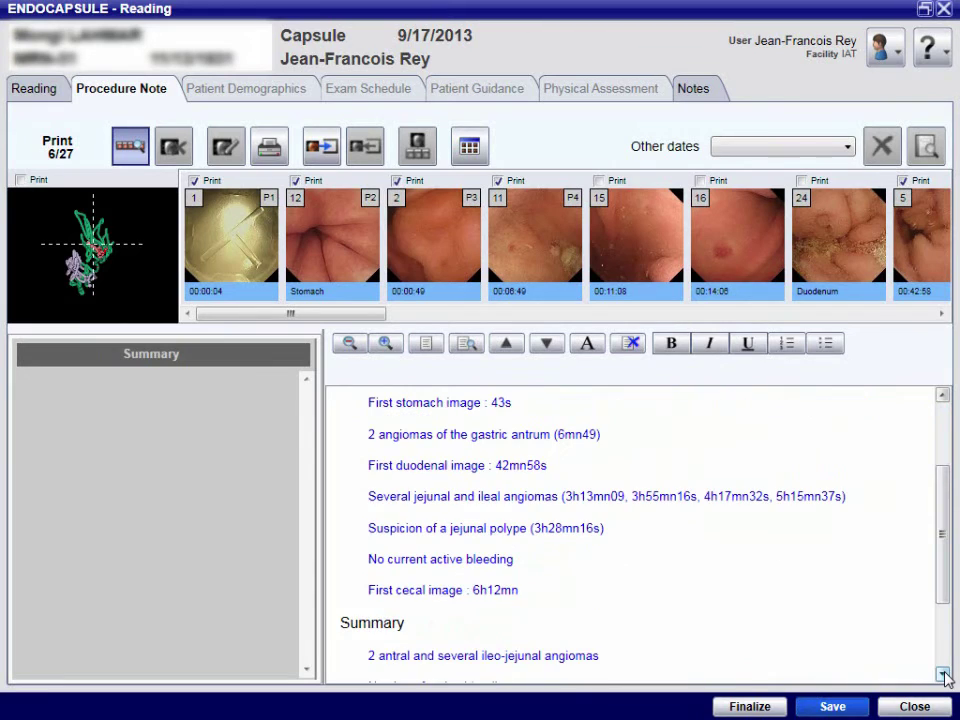
left_click(943, 676)
left_click(943, 676)
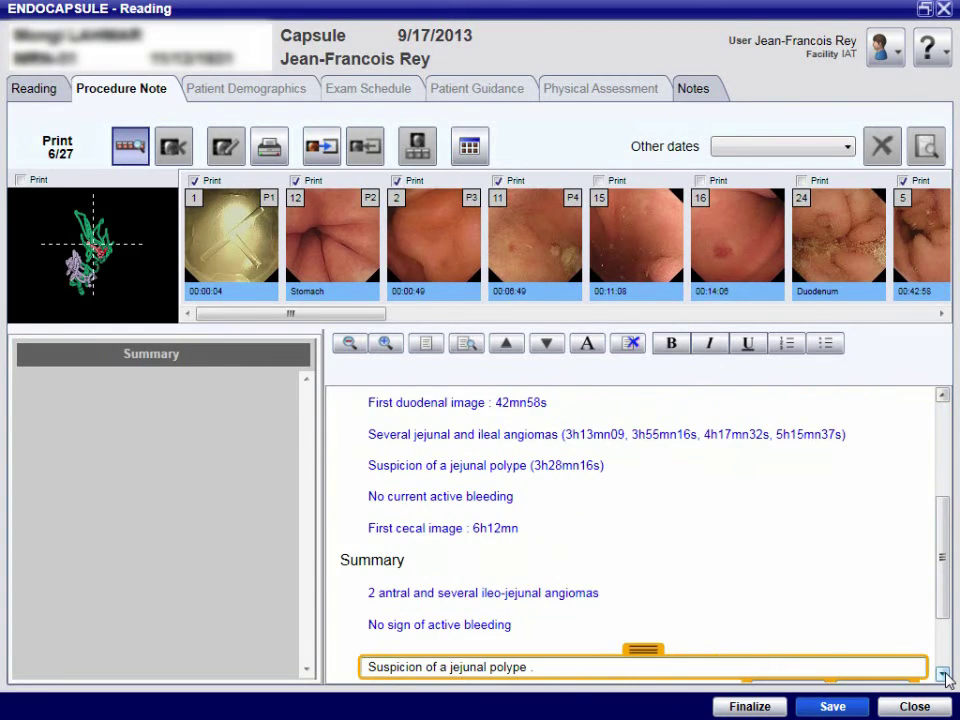
left_click(943, 676)
left_click(943, 676)
left_click(943, 676)
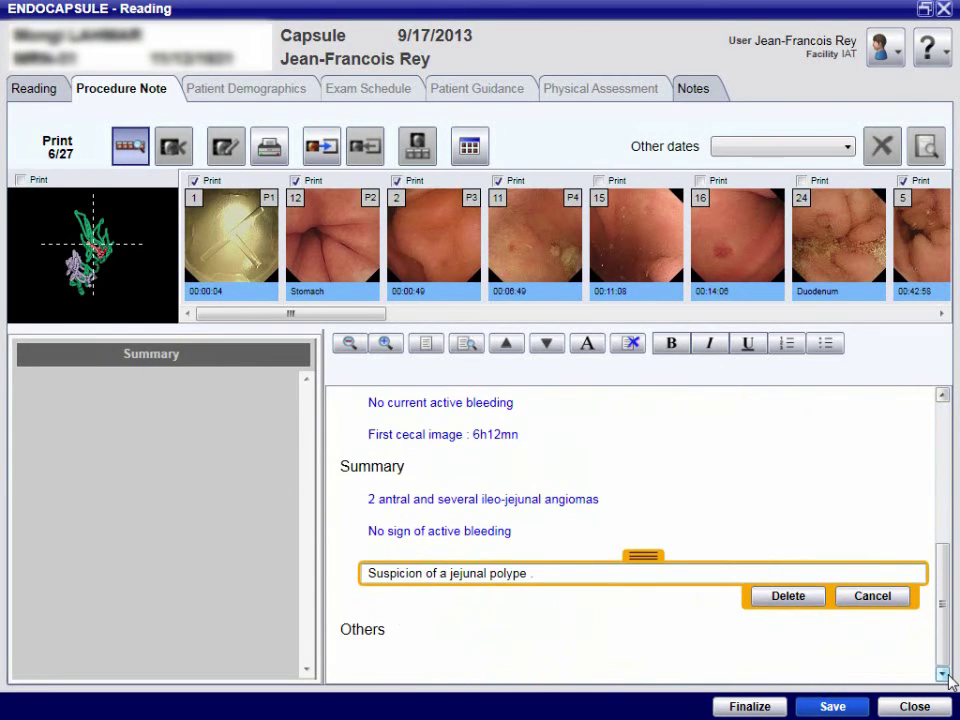
- Look through the captured images and their print marks up to the Cecum landmark image
left_click(941, 315)
left_click(941, 315)
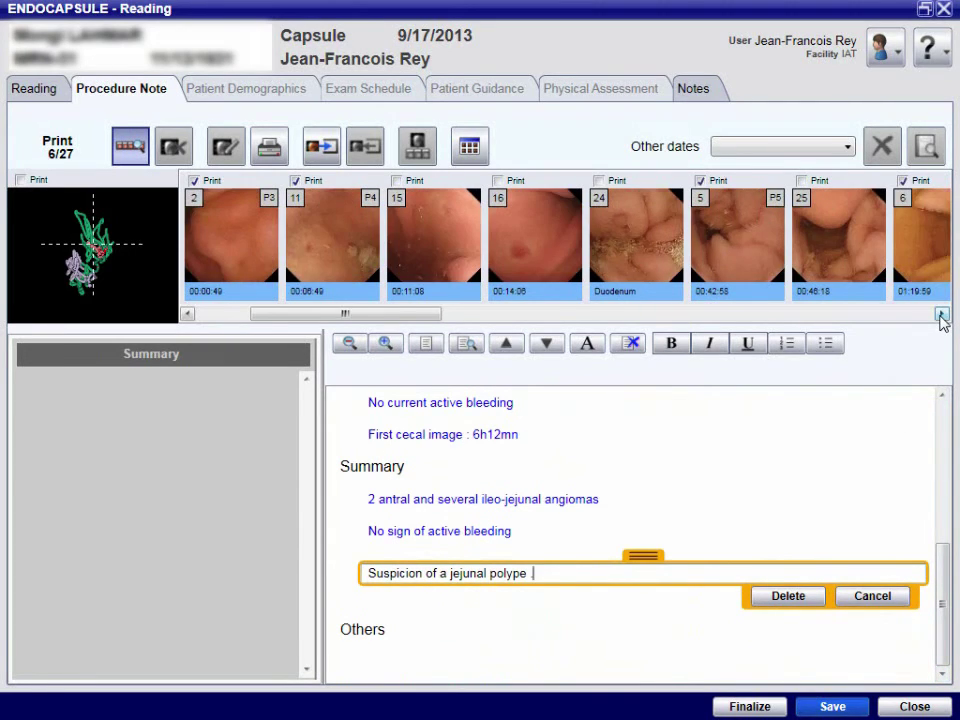
left_click(941, 315)
left_click(941, 315)
left_click(941, 315)
left_click(941, 315)
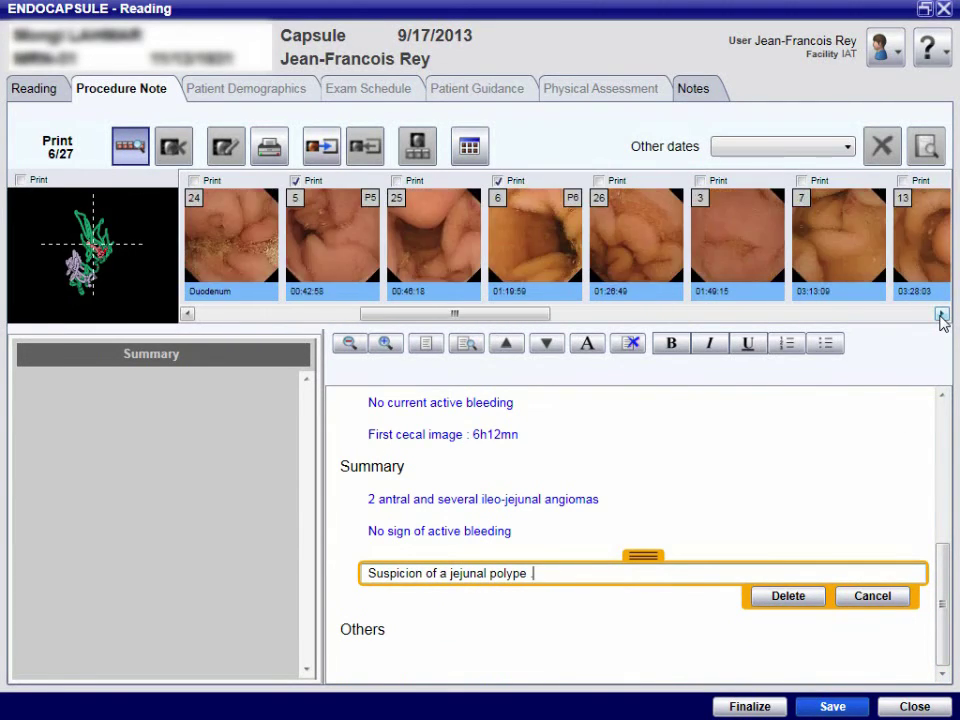
left_click(941, 315)
left_click(941, 315)
left_click(941, 315)
left_click(941, 315)
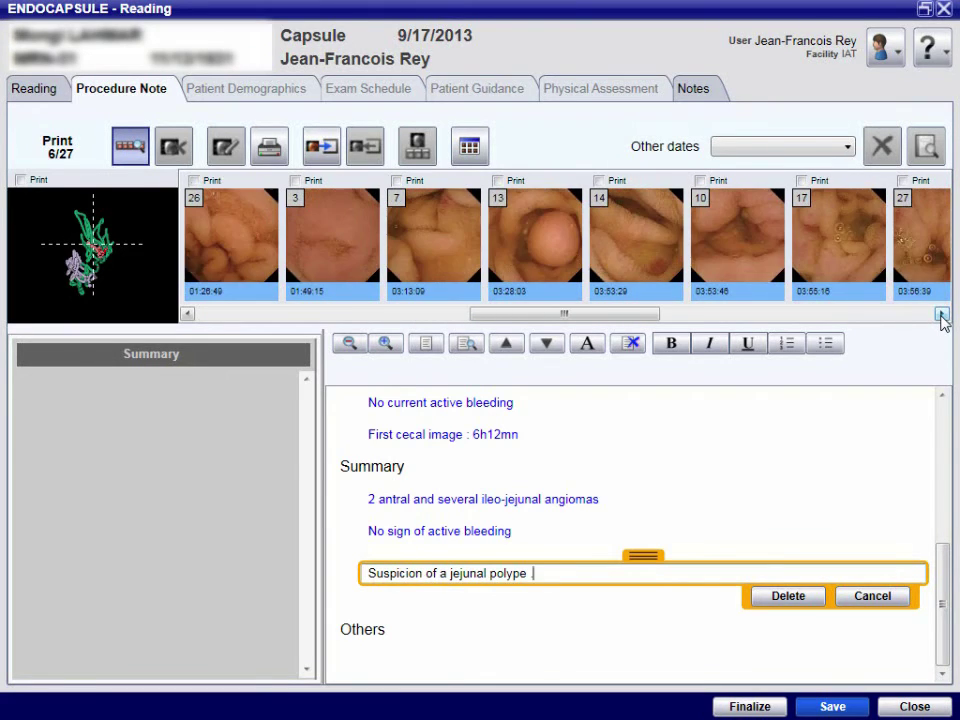
left_click(941, 315)
left_click(941, 315)
left_click(941, 315)
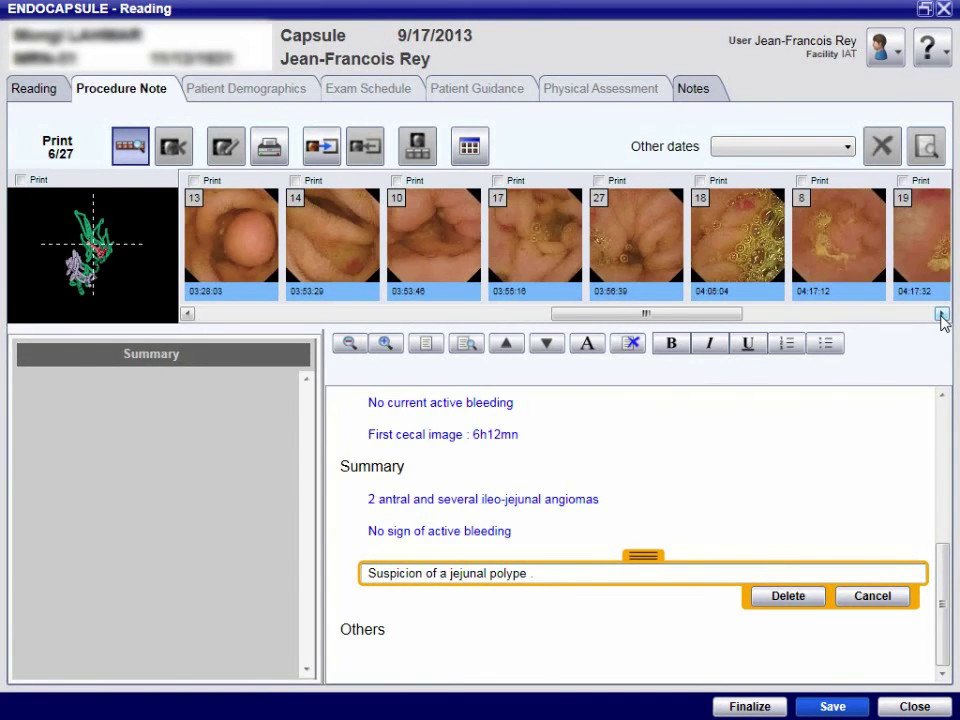
left_click(941, 315)
left_click(941, 315)
left_click(941, 315)
left_click(941, 315)
left_click(941, 315)
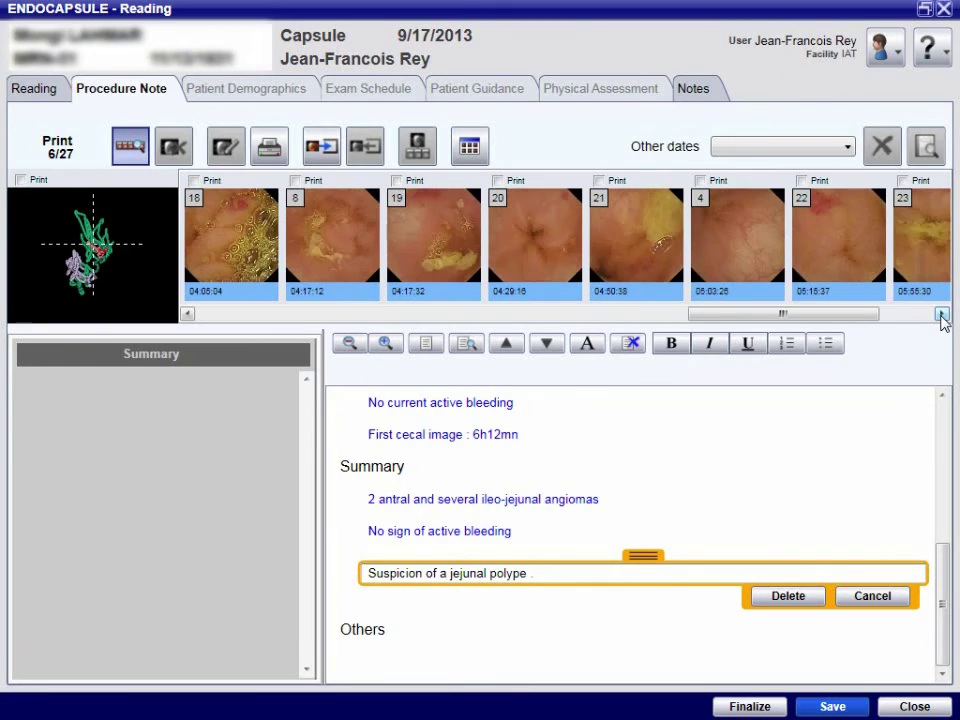
left_click(941, 315)
left_click(941, 315)
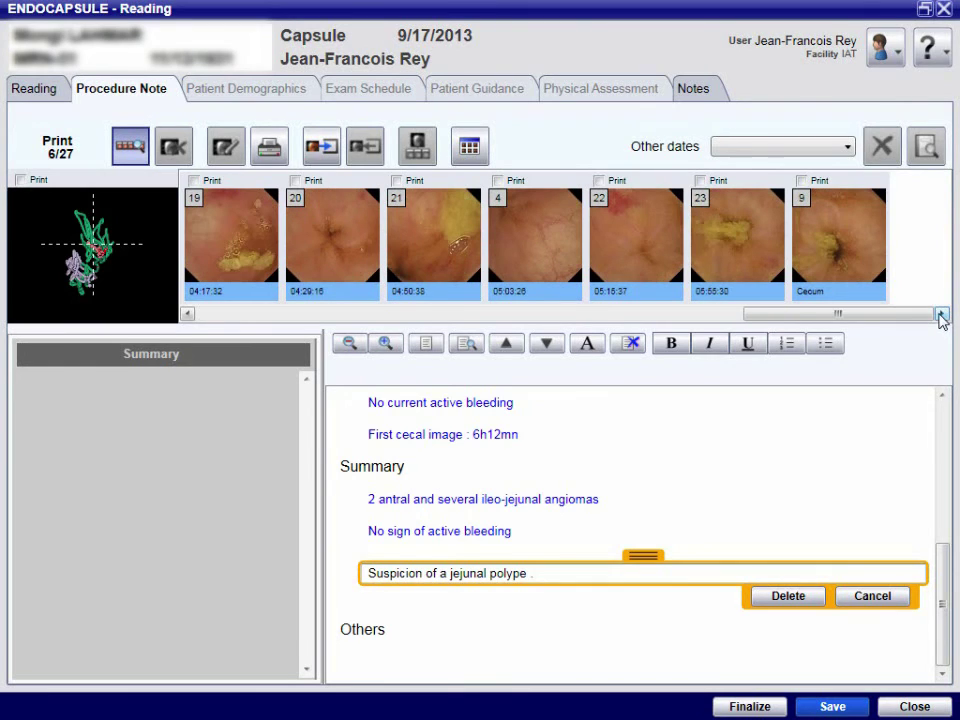
- Print the marked images in the 1×1 layout with annotation and label on the HP Officejet Pro 8000 A809 Series, and close the print dialog
left_click(268, 150)
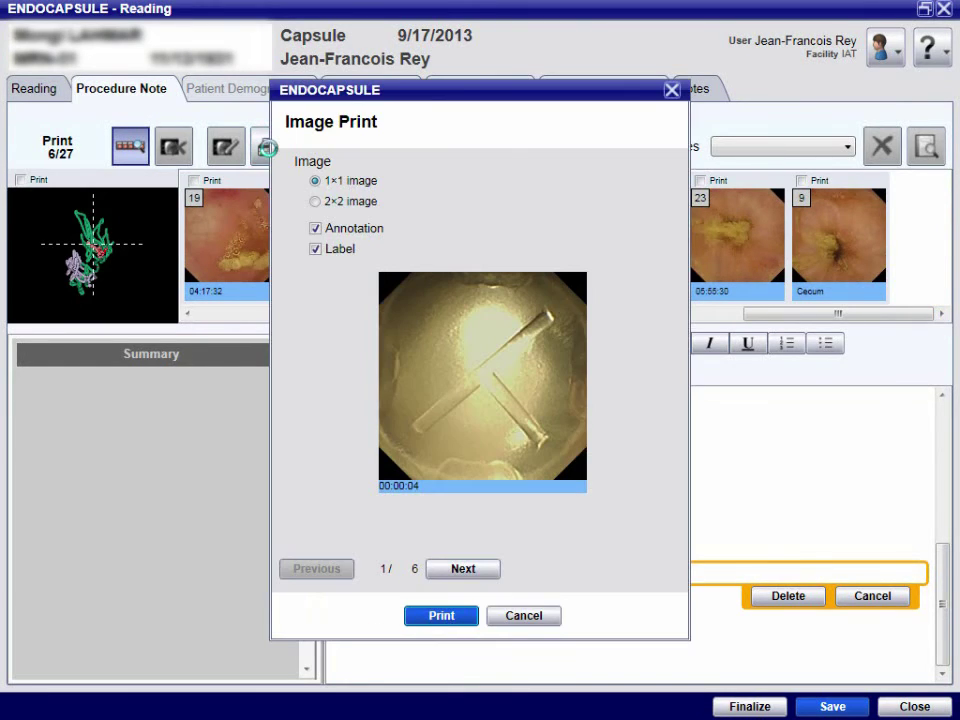
left_click(316, 229)
left_click(315, 249)
left_click(313, 249)
left_click(462, 617)
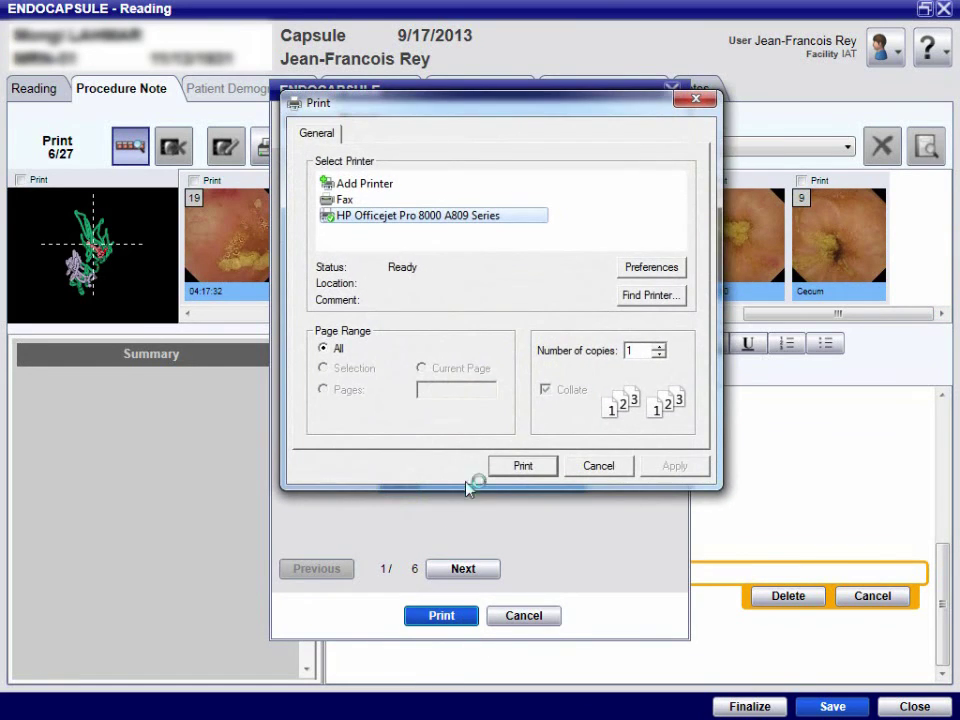
left_click(530, 468)
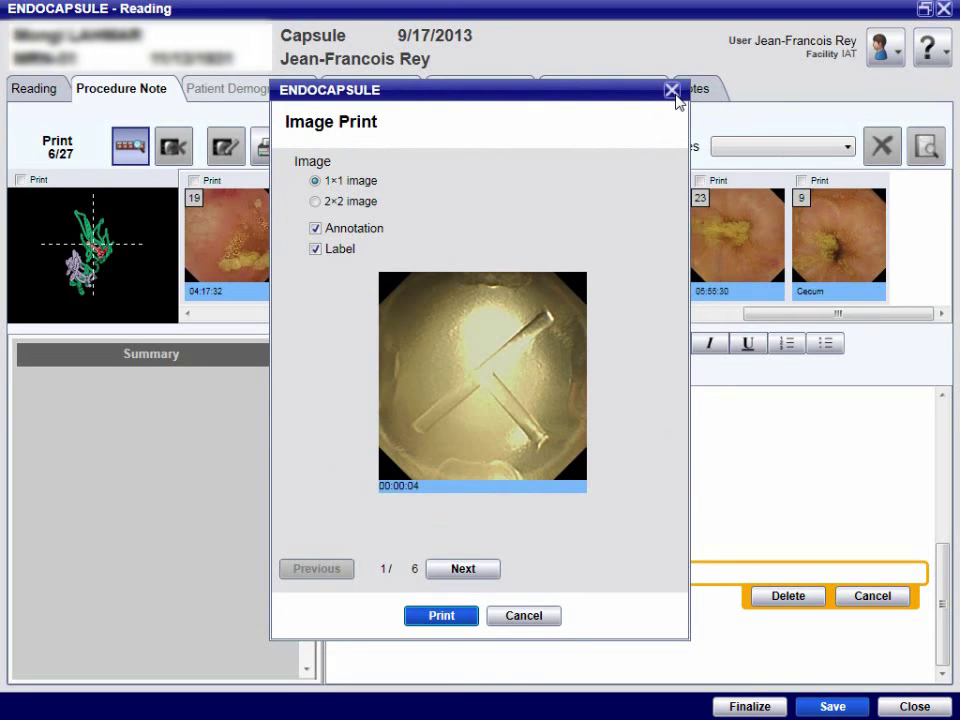
left_click(672, 91)
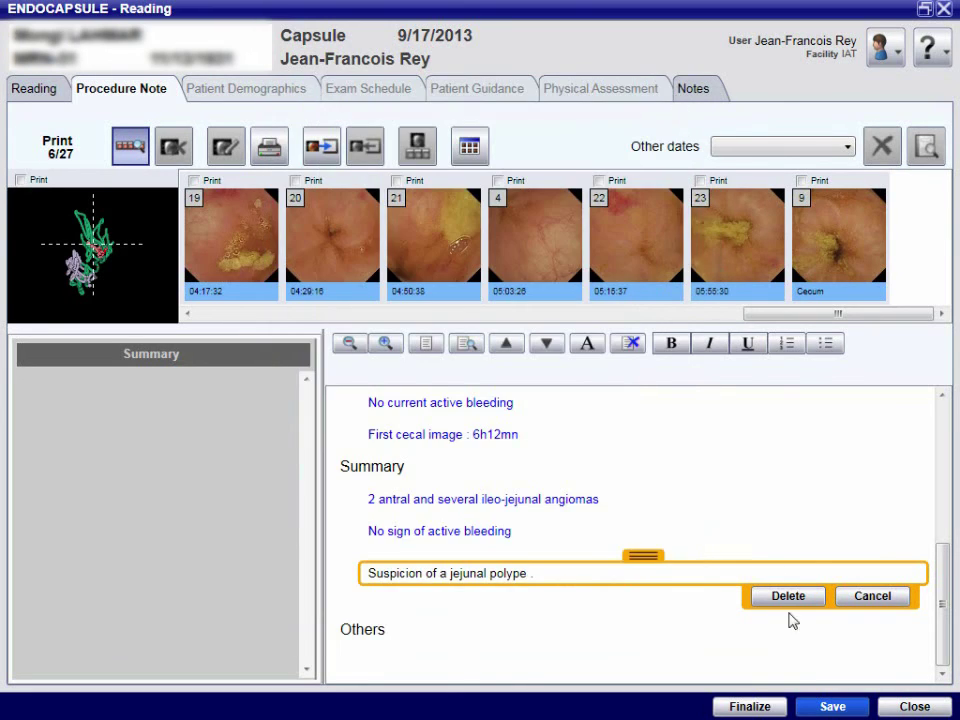
- Finalize the reading and sign the end of the care phase with the signature password
left_click(746, 706)
left_click(546, 403)
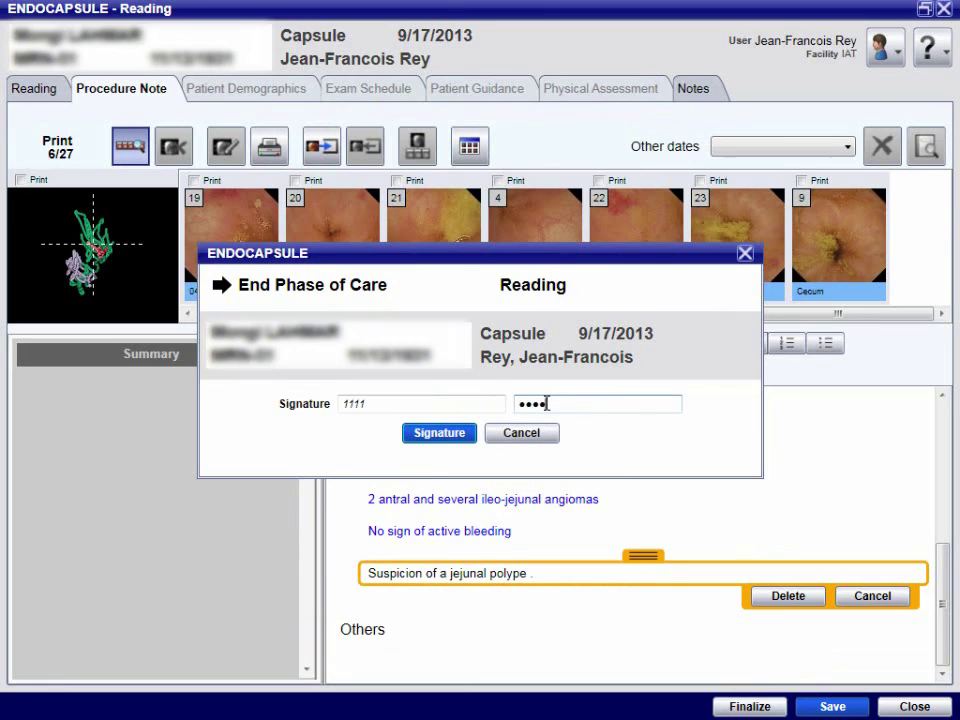
left_click(452, 435)
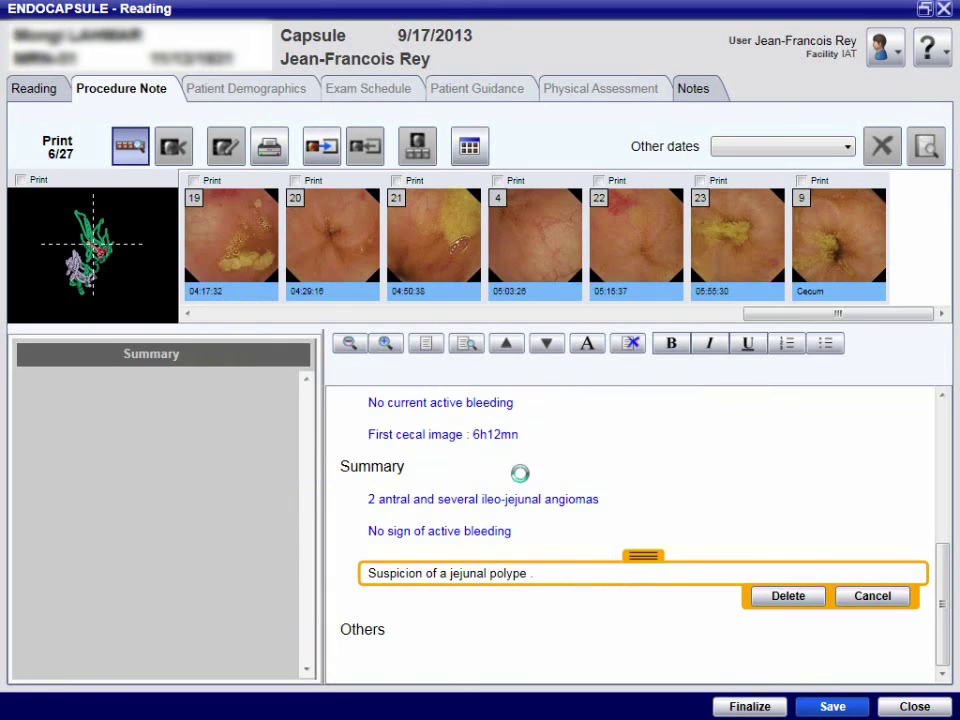